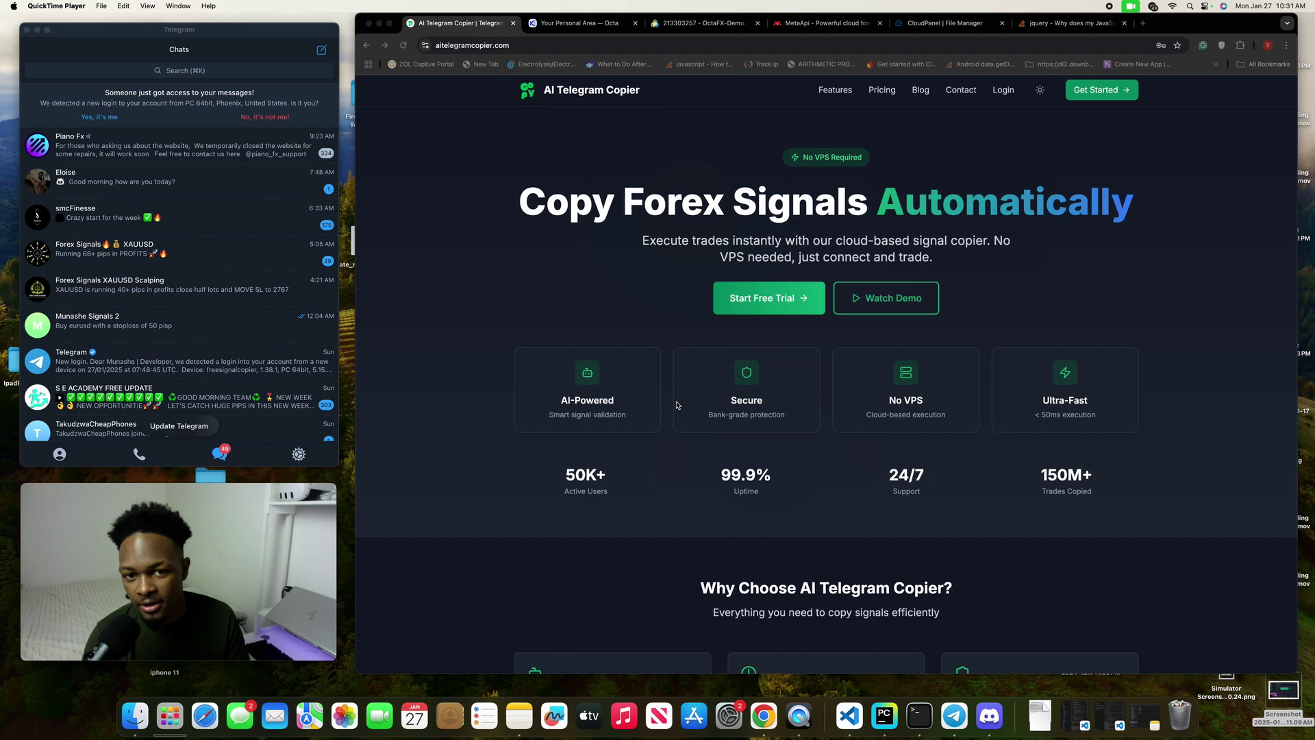
# - Log in to the existing AI Telegram Copier account from aitelegramcopier.com
pyautogui.click(548, 45)
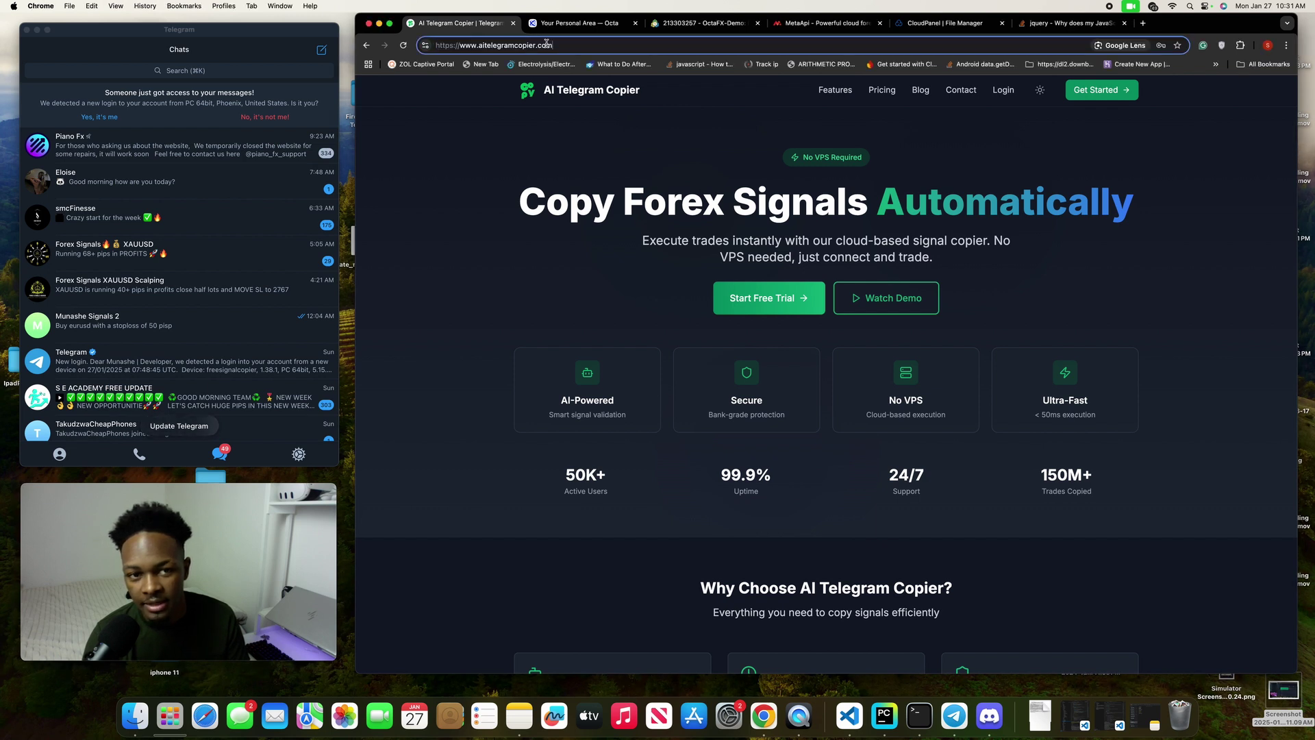
pyautogui.moveTo(547, 44); pyautogui.dragTo(481, 45)
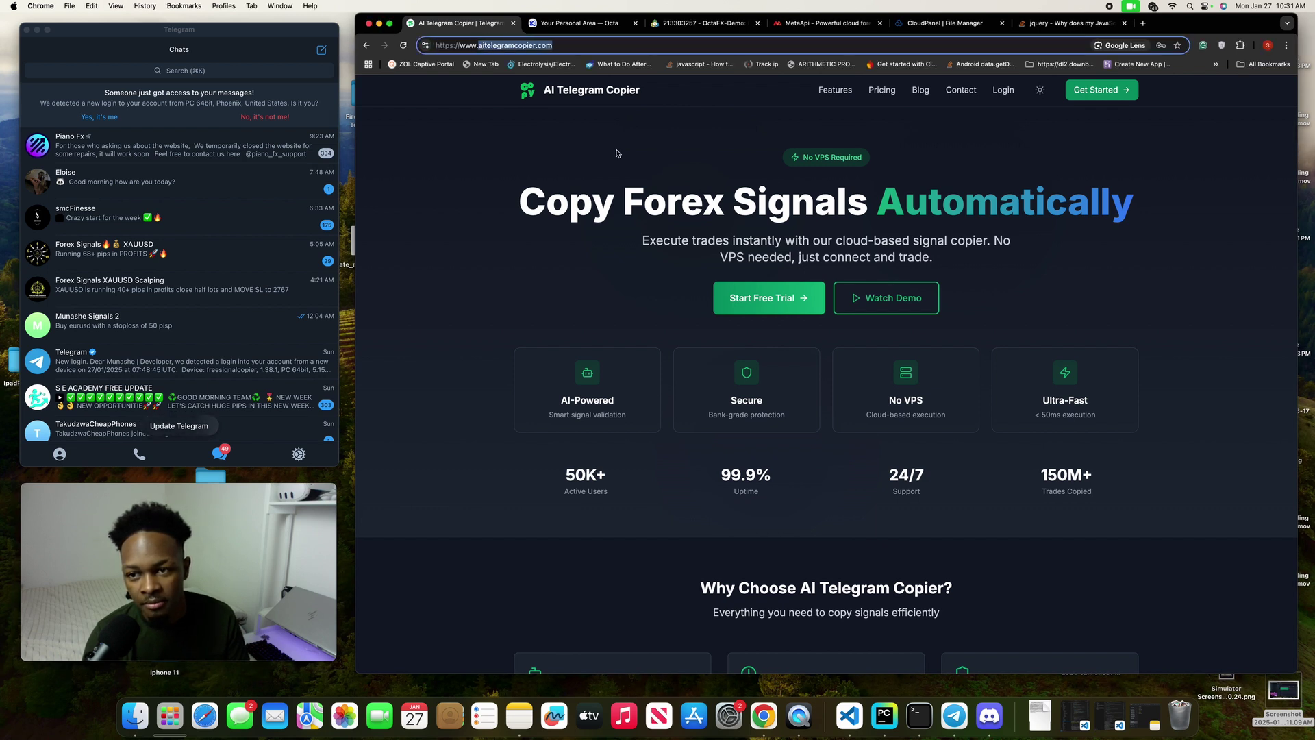
pyautogui.click(1096, 96)
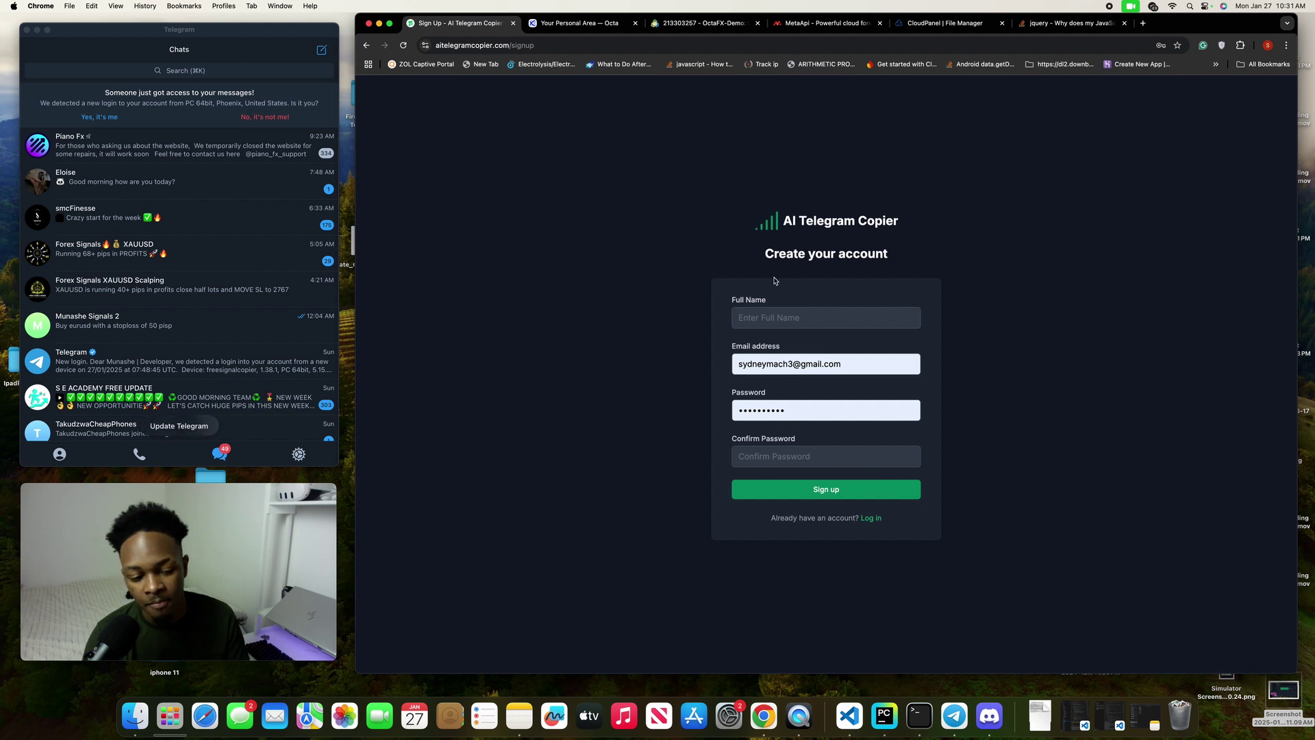
pyautogui.click(871, 519)
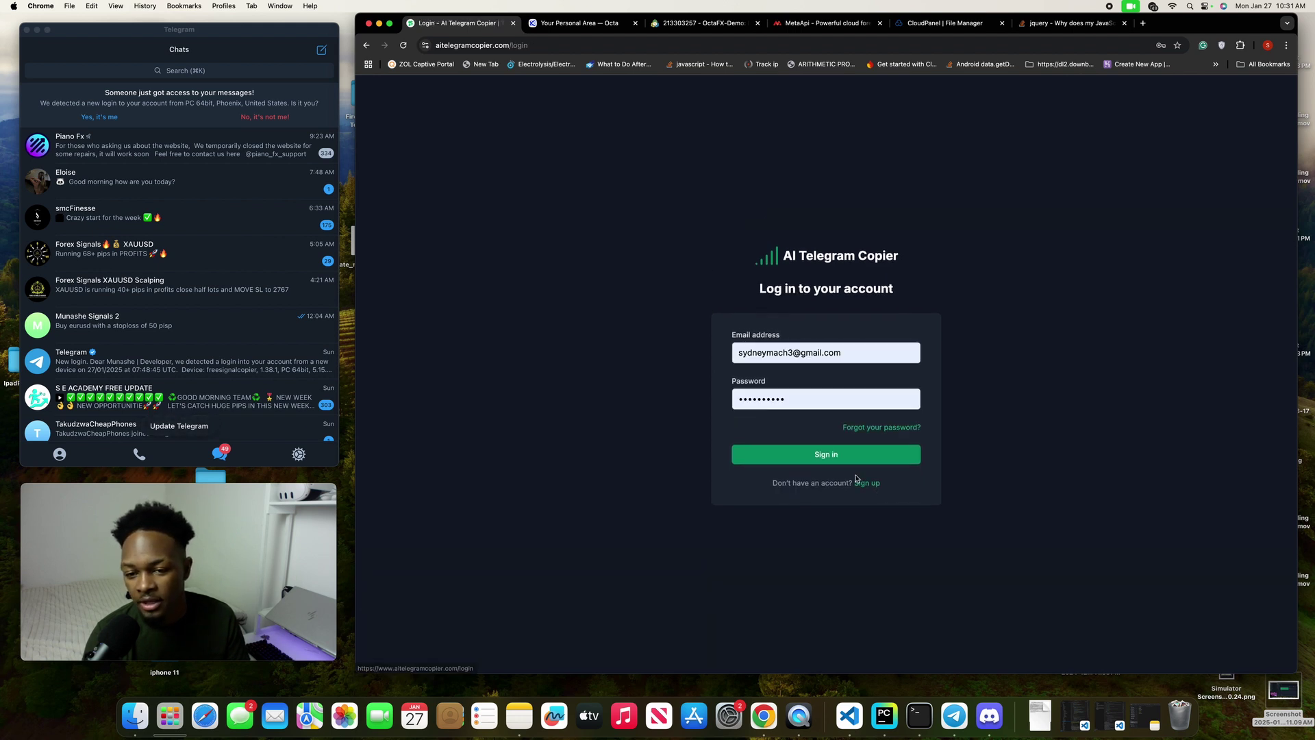
pyautogui.click(817, 455)
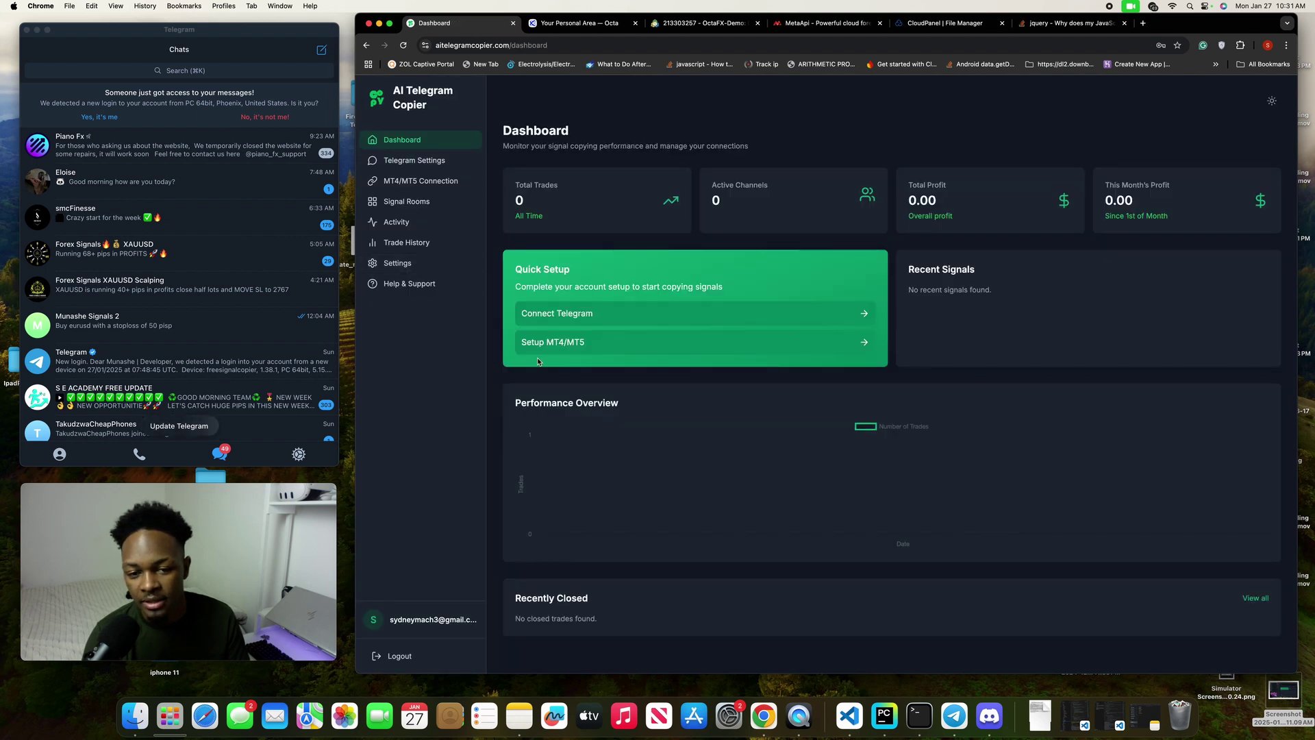
# - Add a Telegram account using the autofilled saved phone number and request its verification code
pyautogui.click(594, 319)
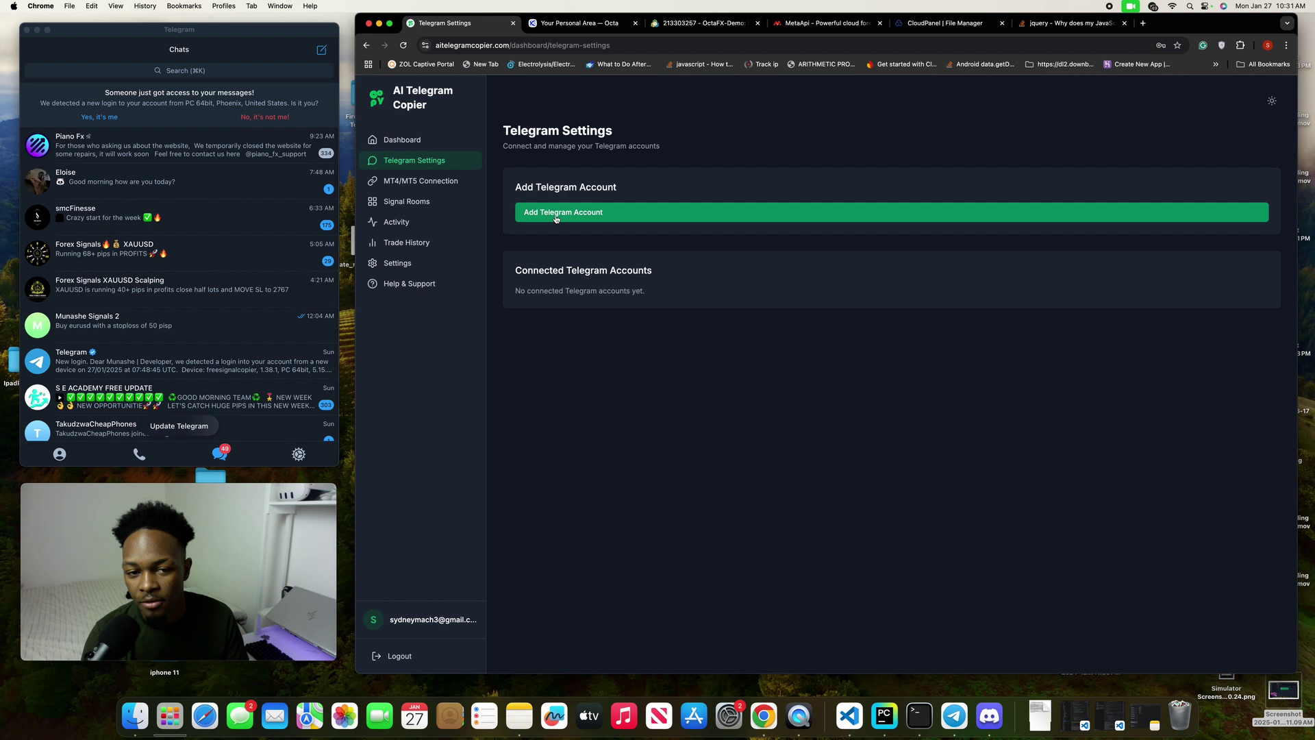
pyautogui.click(556, 213)
pyautogui.click(553, 221)
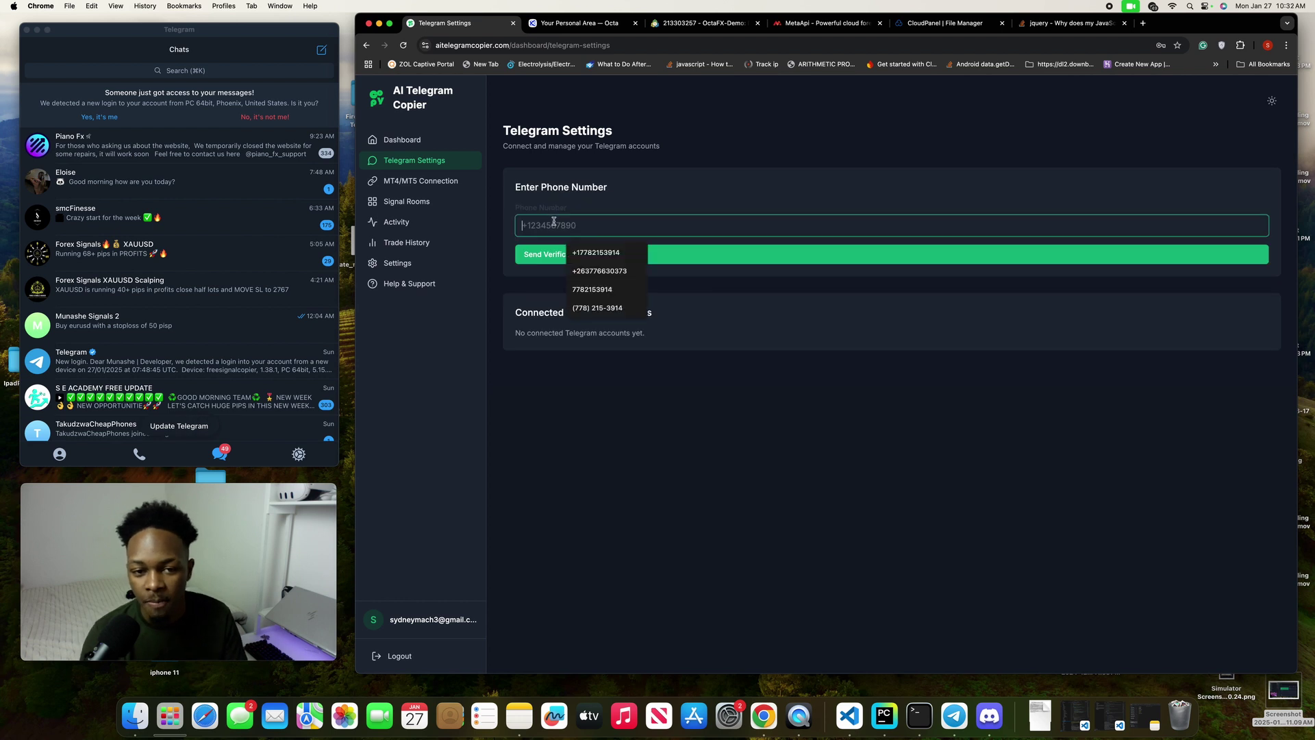
pyautogui.click(581, 252)
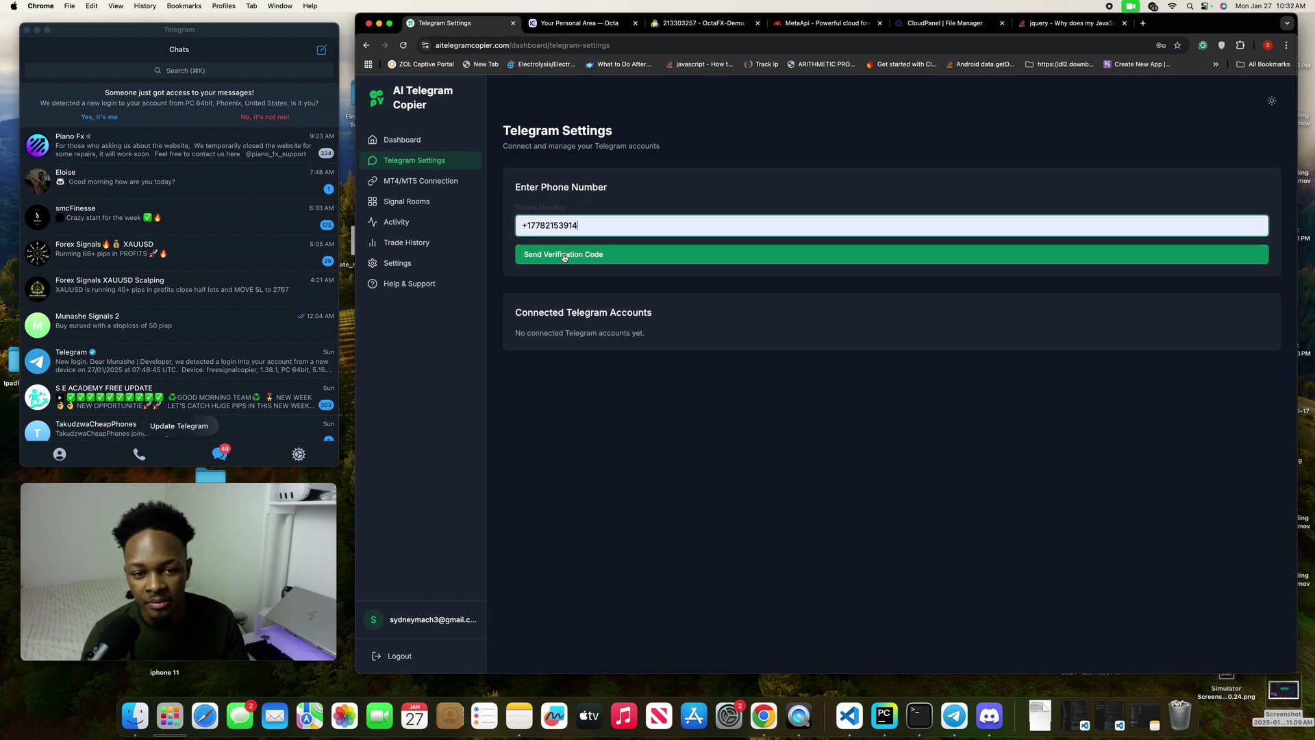
pyautogui.click(561, 258)
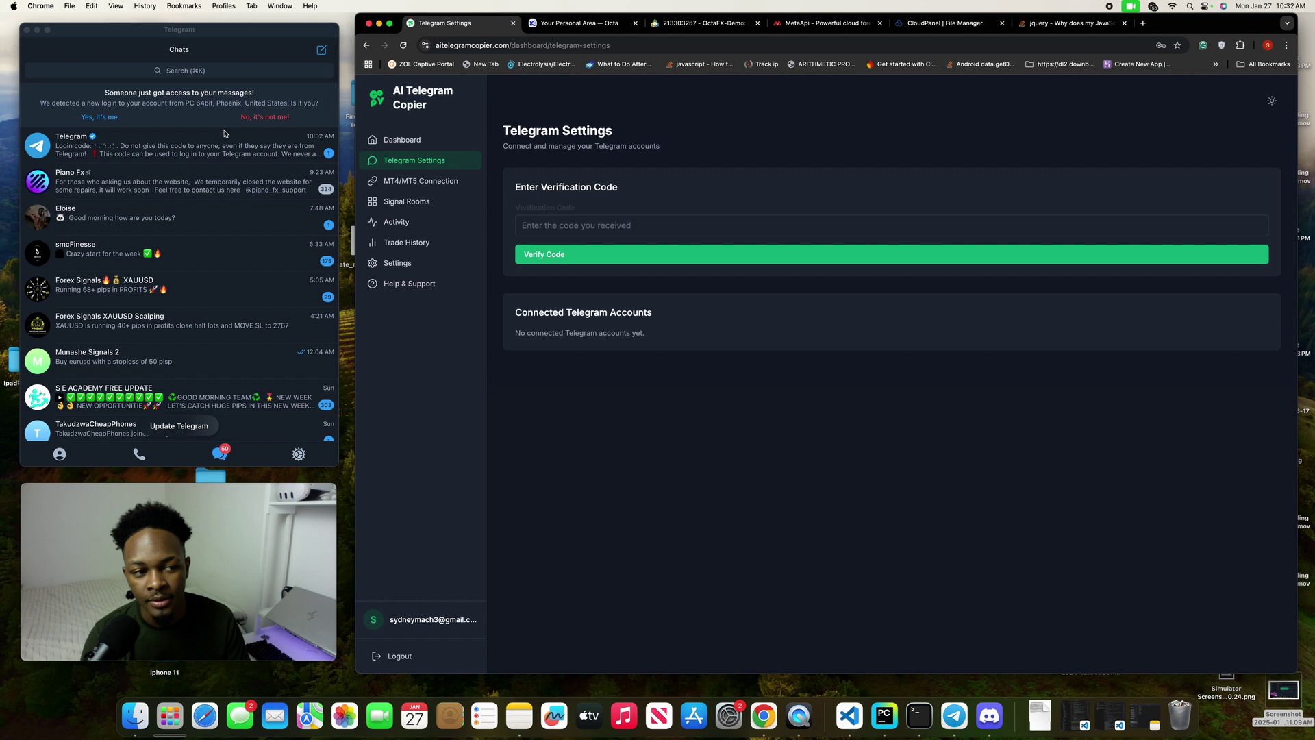
# - Copy the newest login code from Telegram's service notifications chat and verify it in the copier
pyautogui.click(143, 154)
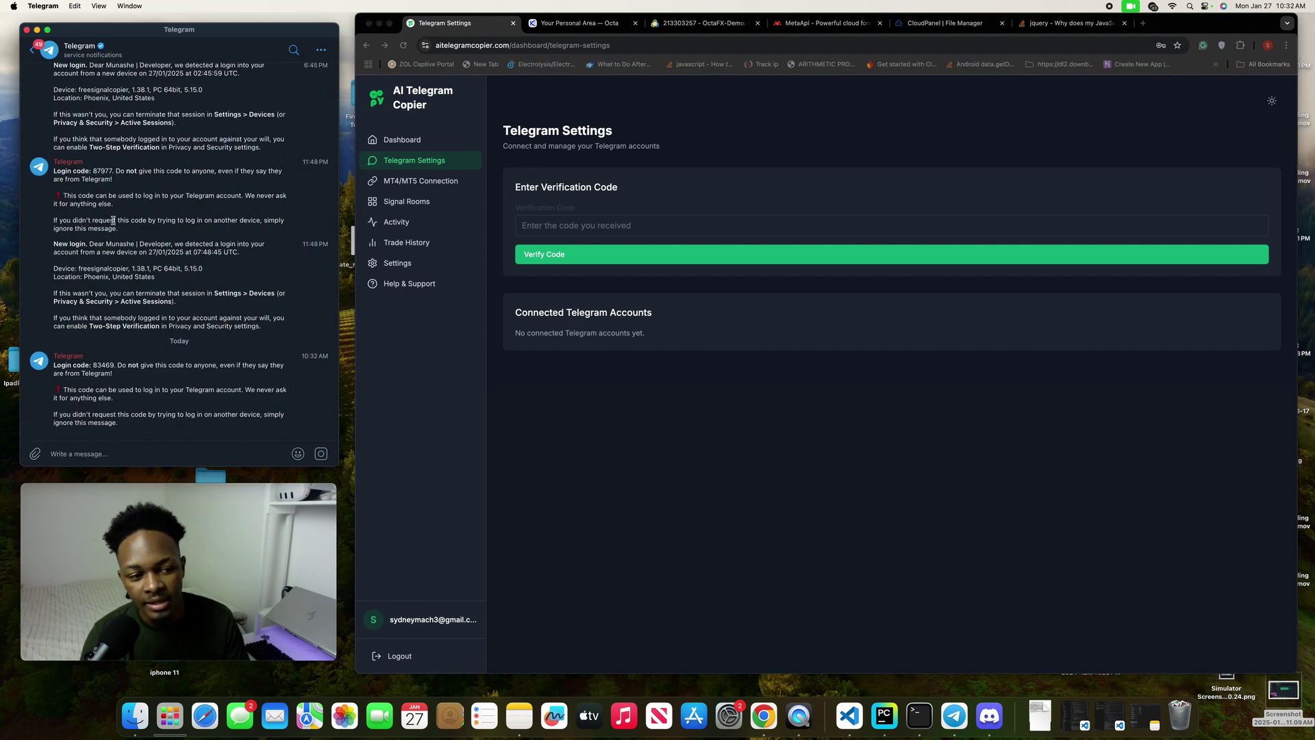
pyautogui.scroll(-1, 92, 375)
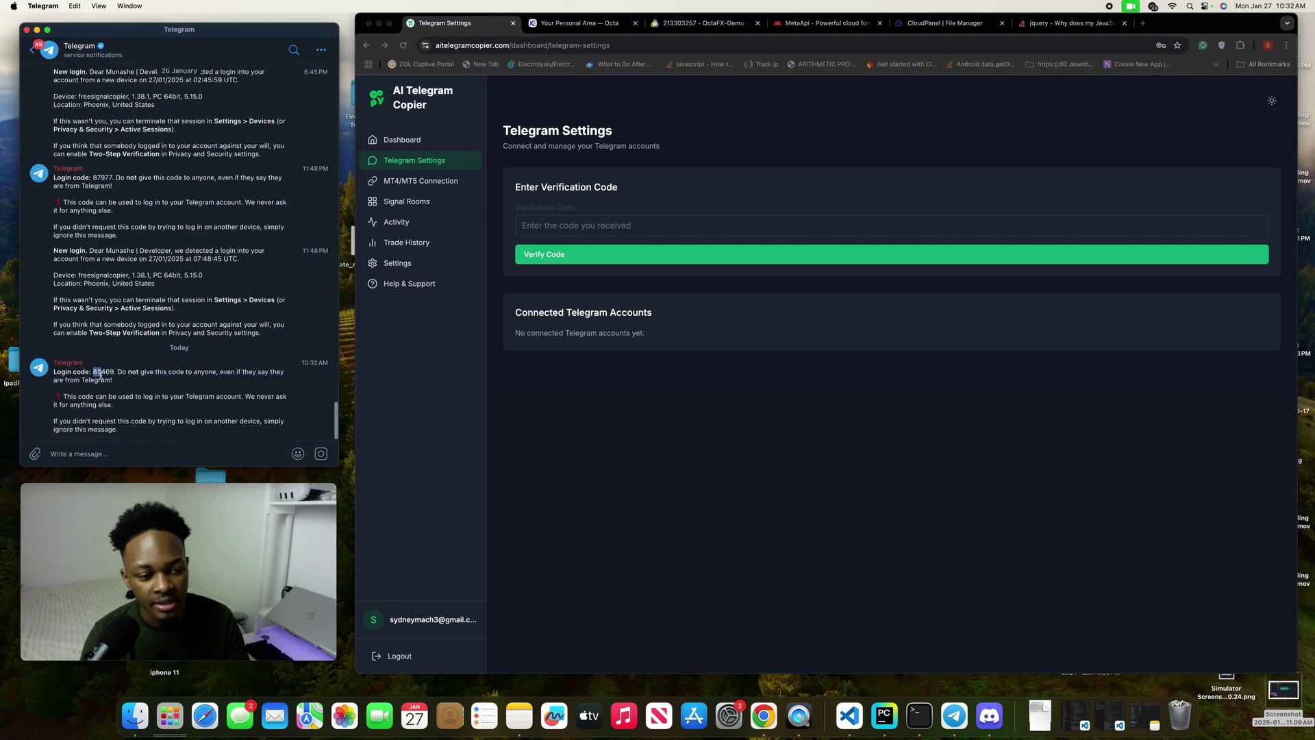
pyautogui.moveTo(98, 373); pyautogui.dragTo(115, 373)
pyautogui.press('super+c')
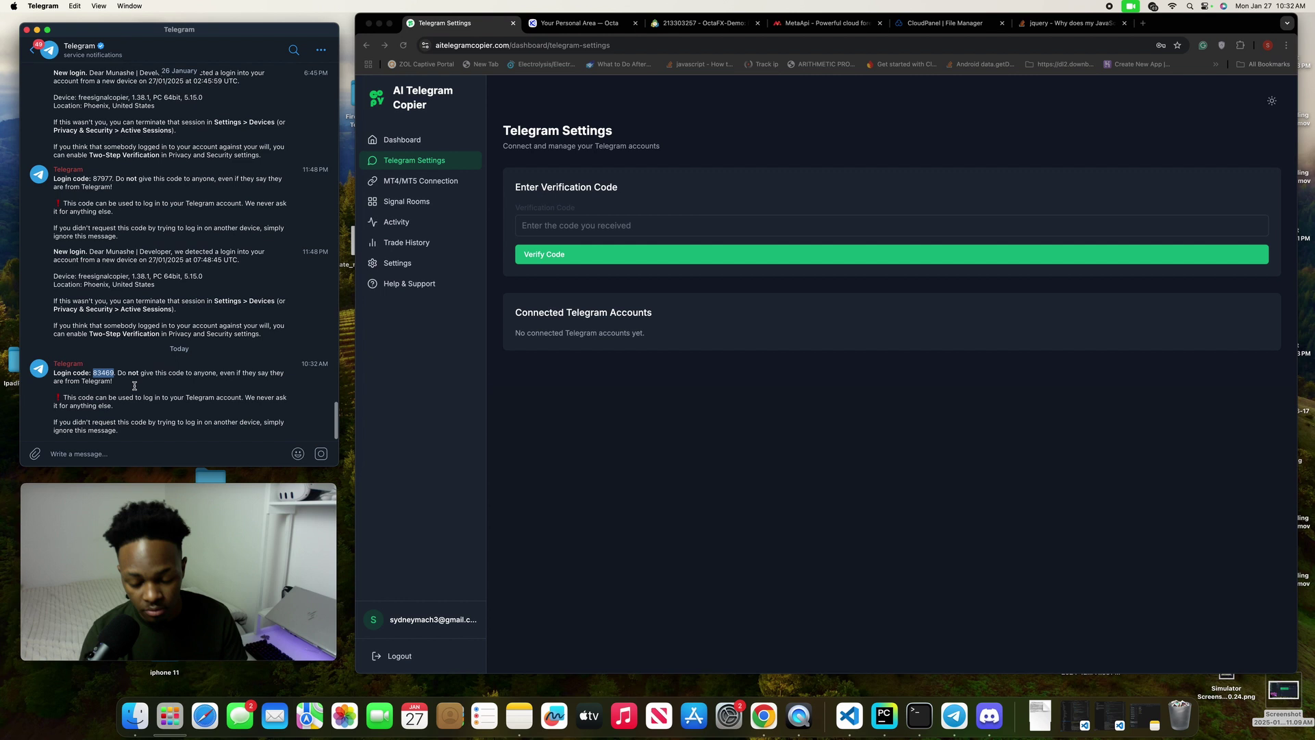
pyautogui.click(562, 227)
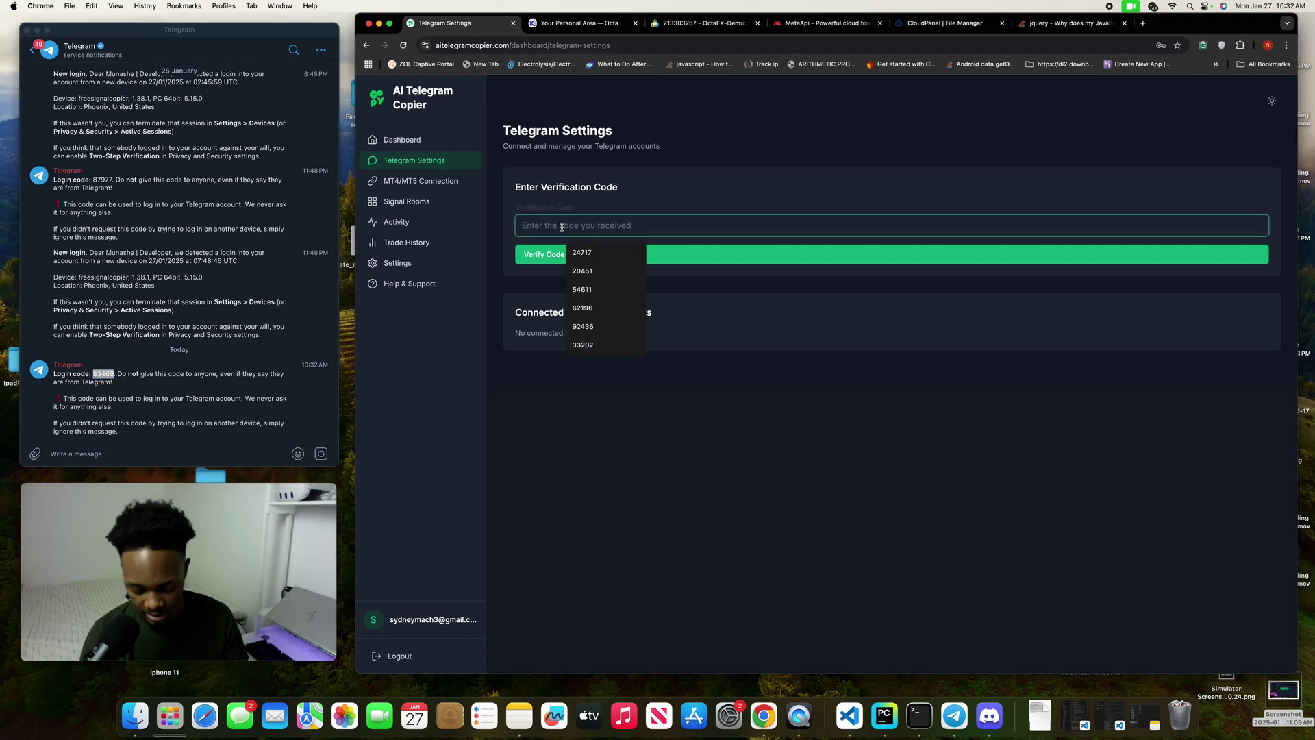
pyautogui.press('super+v')
pyautogui.click(567, 255)
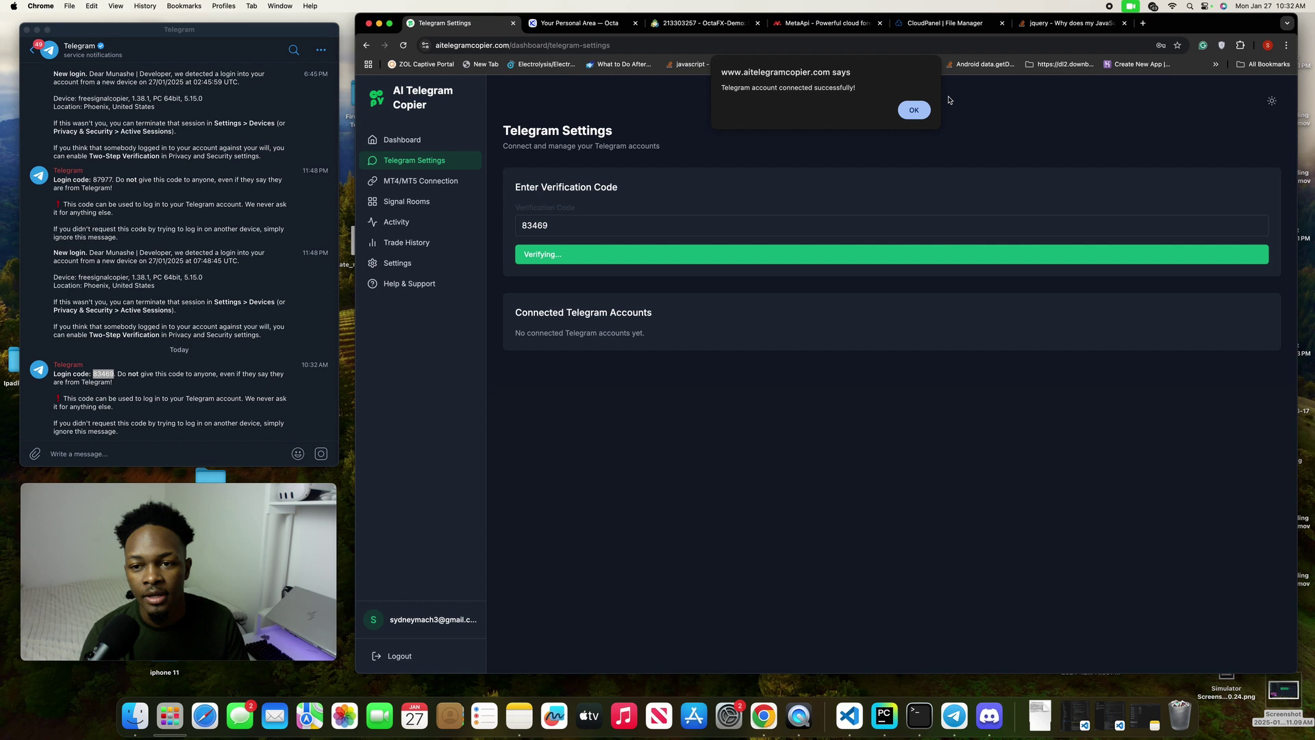
pyautogui.click(915, 111)
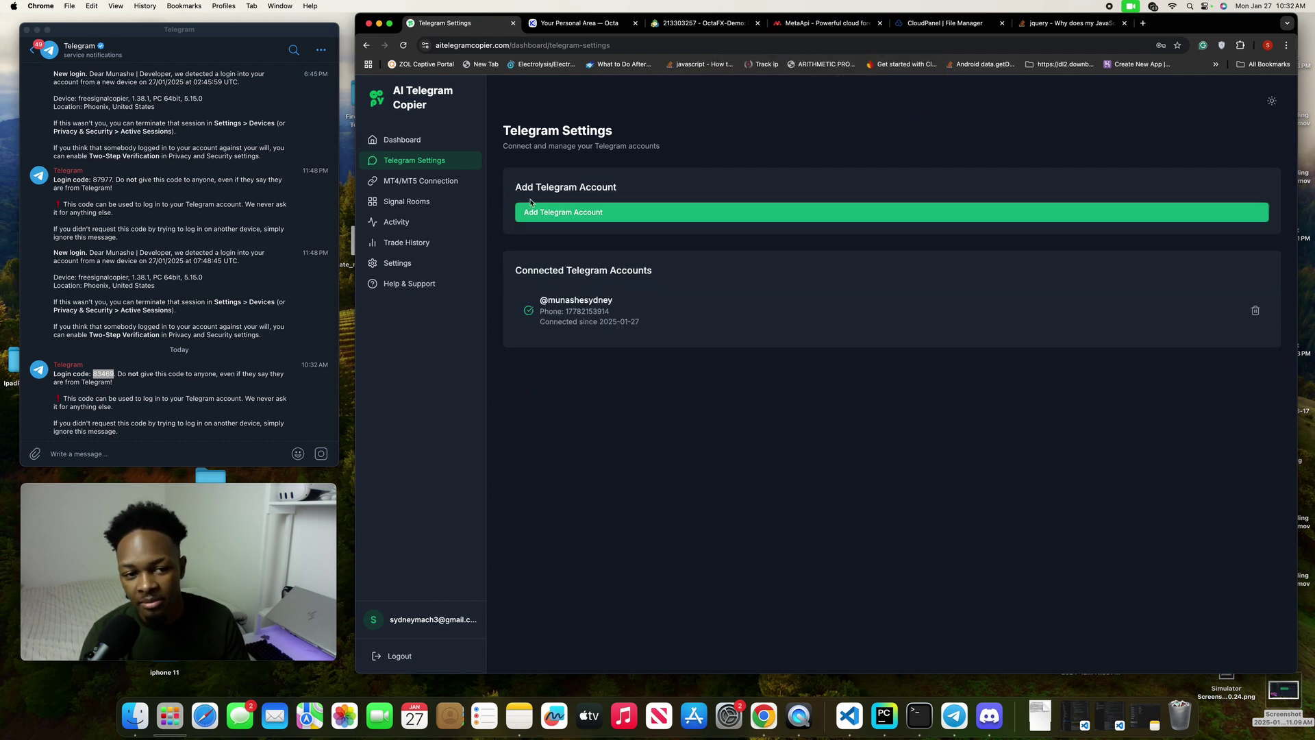
# - Go to the MT4/MT5 Connection page, then to the MetaApi website tab
pyautogui.click(409, 186)
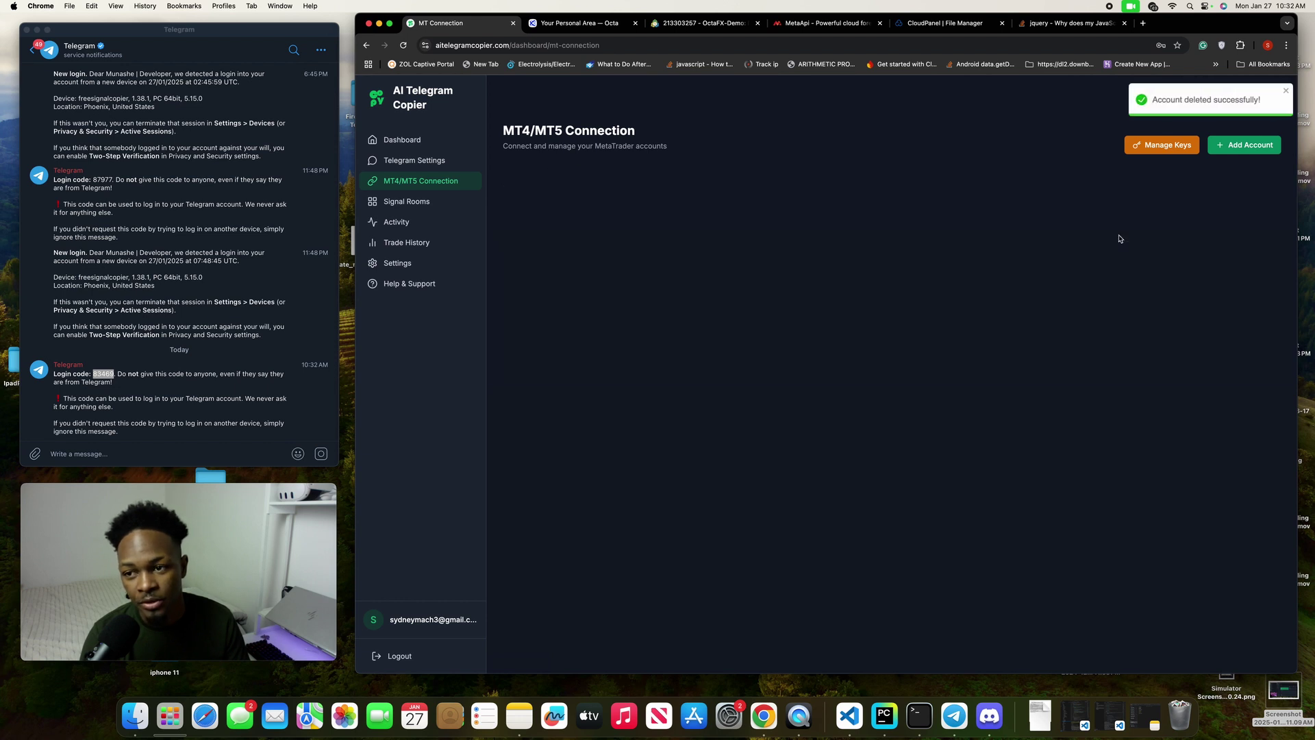
pyautogui.click(809, 26)
pyautogui.click(461, 46)
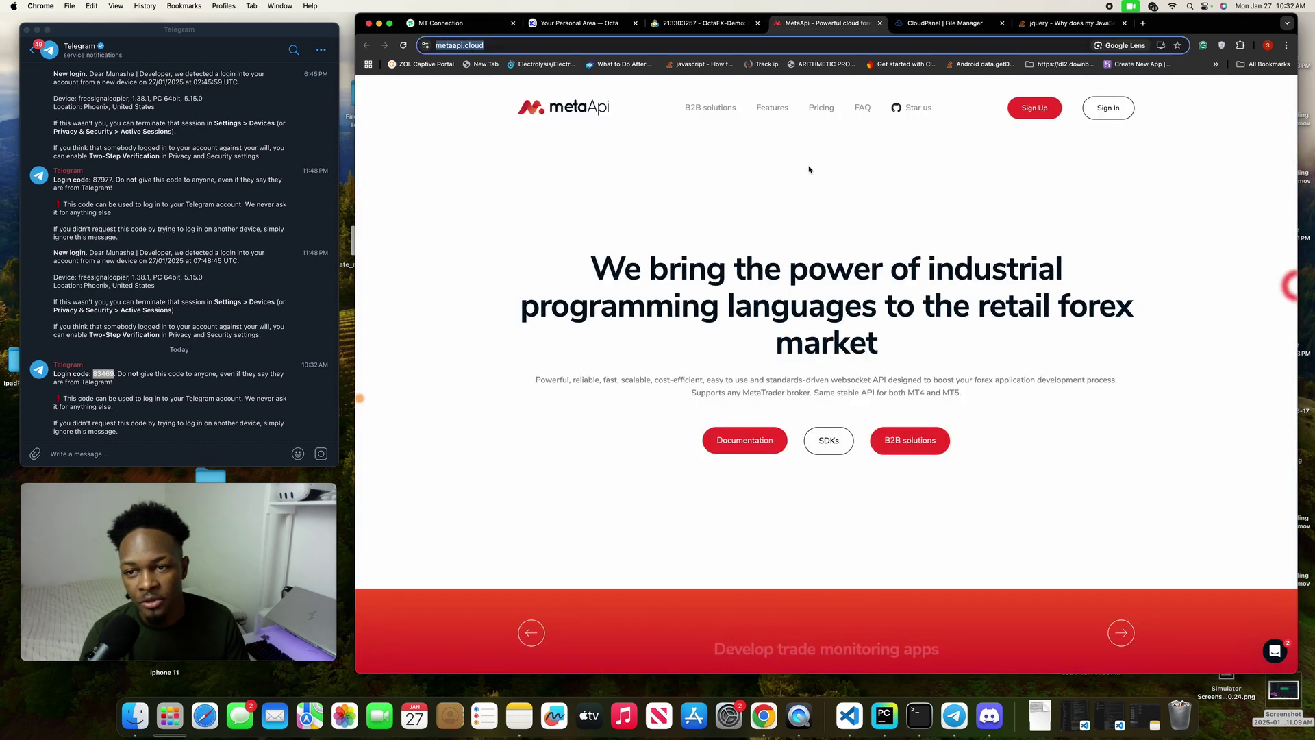
# - Sign in to MetaApi, generate an API access token with Unlimited validity, and copy it
pyautogui.click(1101, 110)
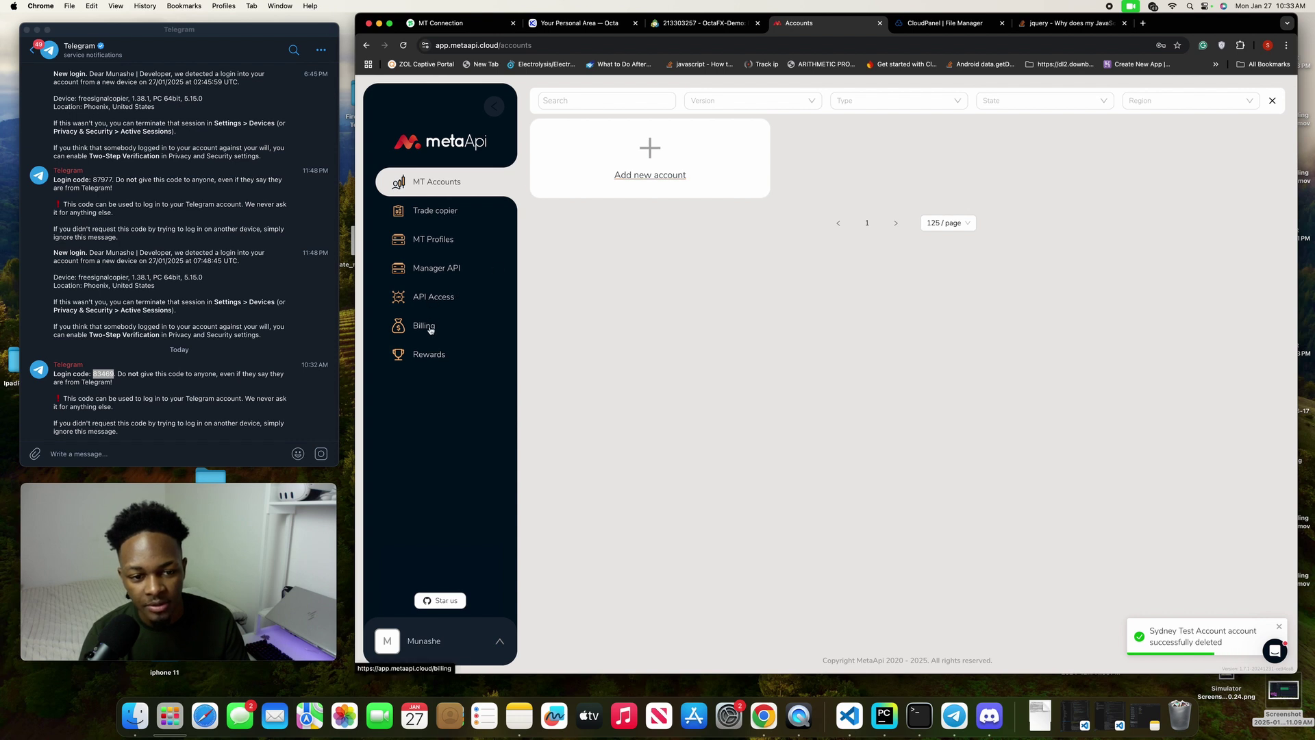
pyautogui.click(432, 298)
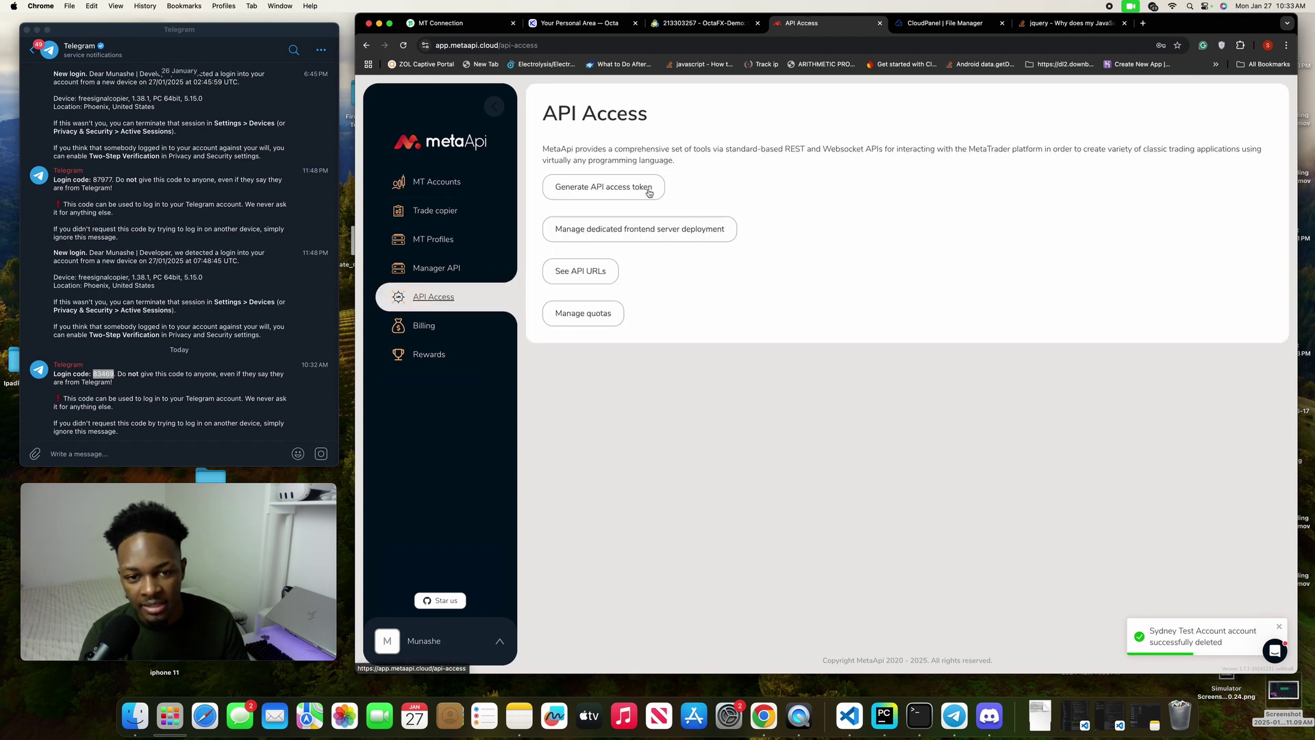
pyautogui.click(625, 189)
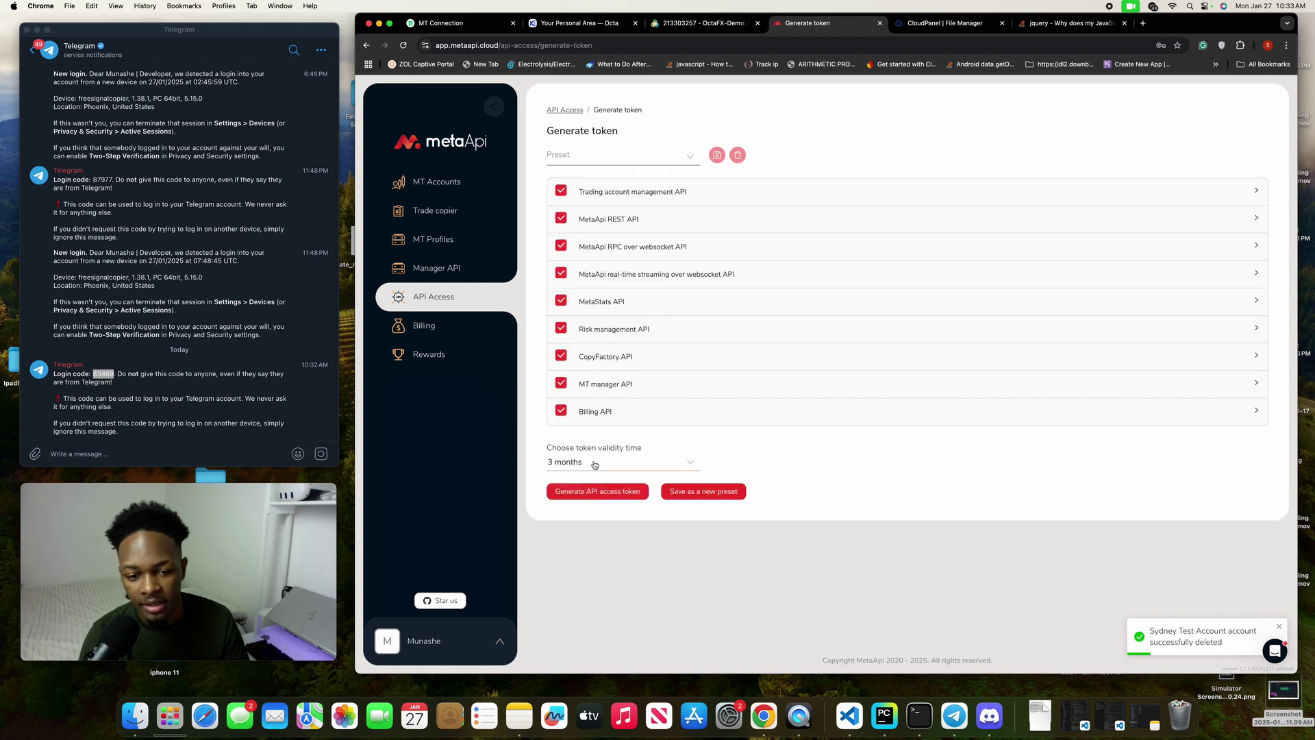
pyautogui.click(595, 462)
pyautogui.click(575, 564)
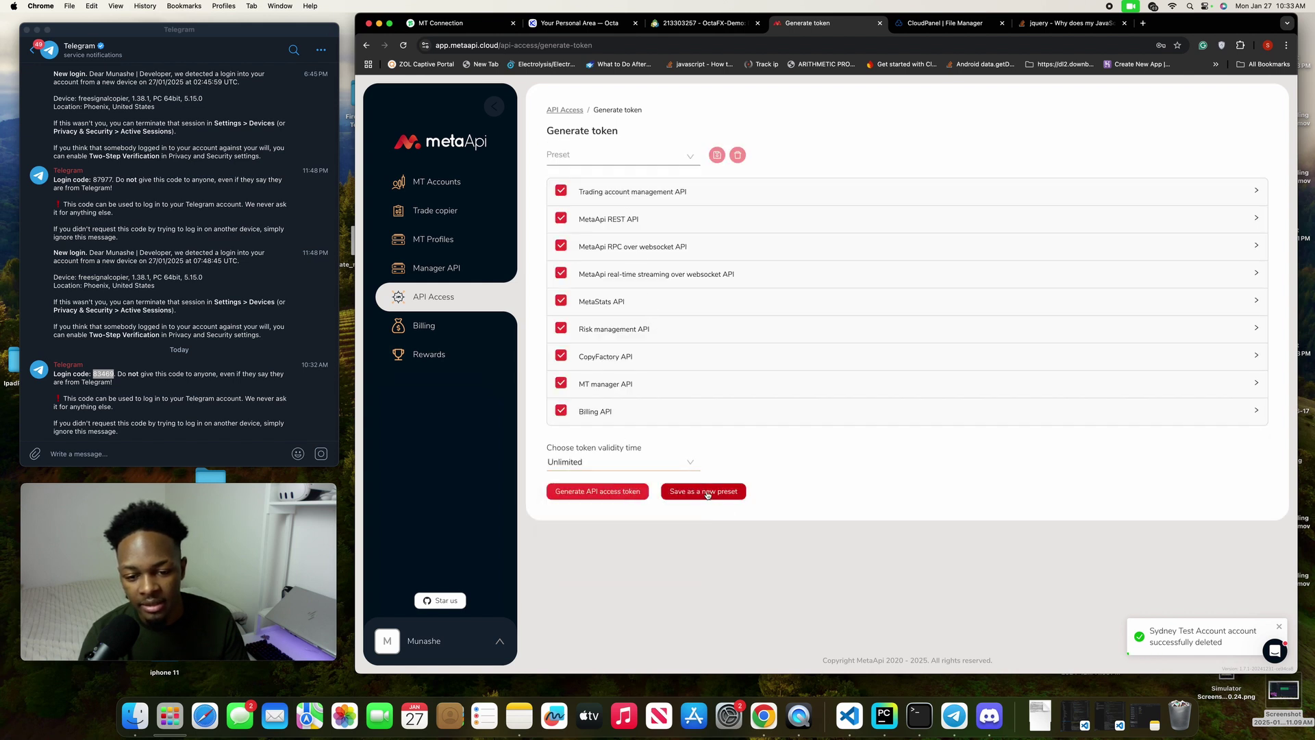
pyautogui.click(632, 492)
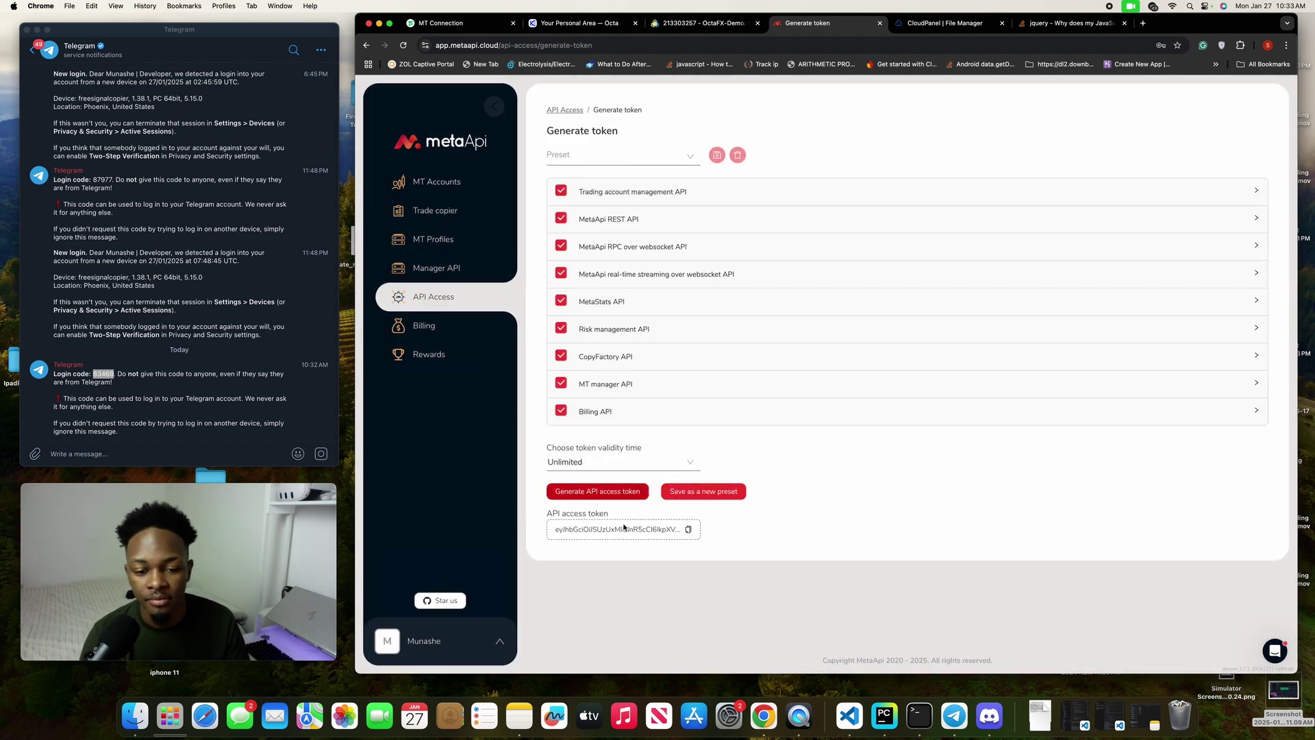
pyautogui.click(688, 529)
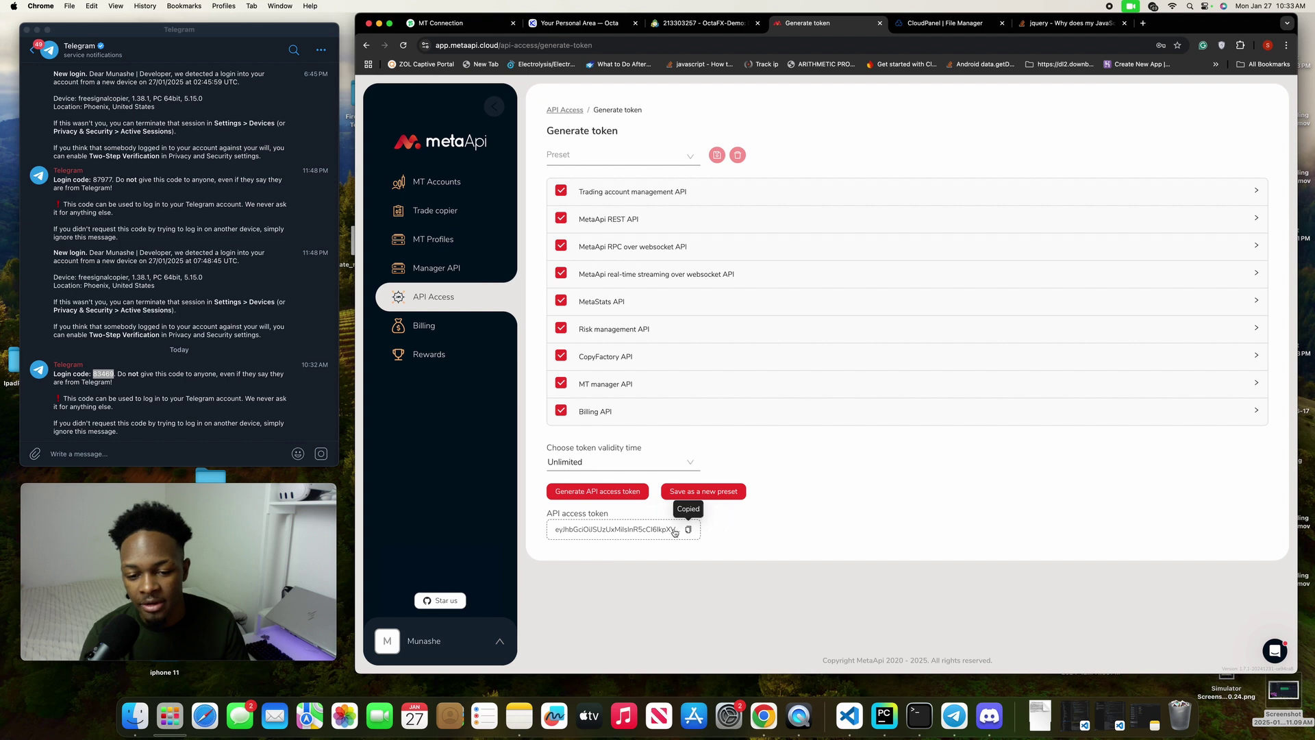
# - In Manage Keys, delete the old MetaAPI key, add the pasted new token, and close it
pyautogui.click(442, 24)
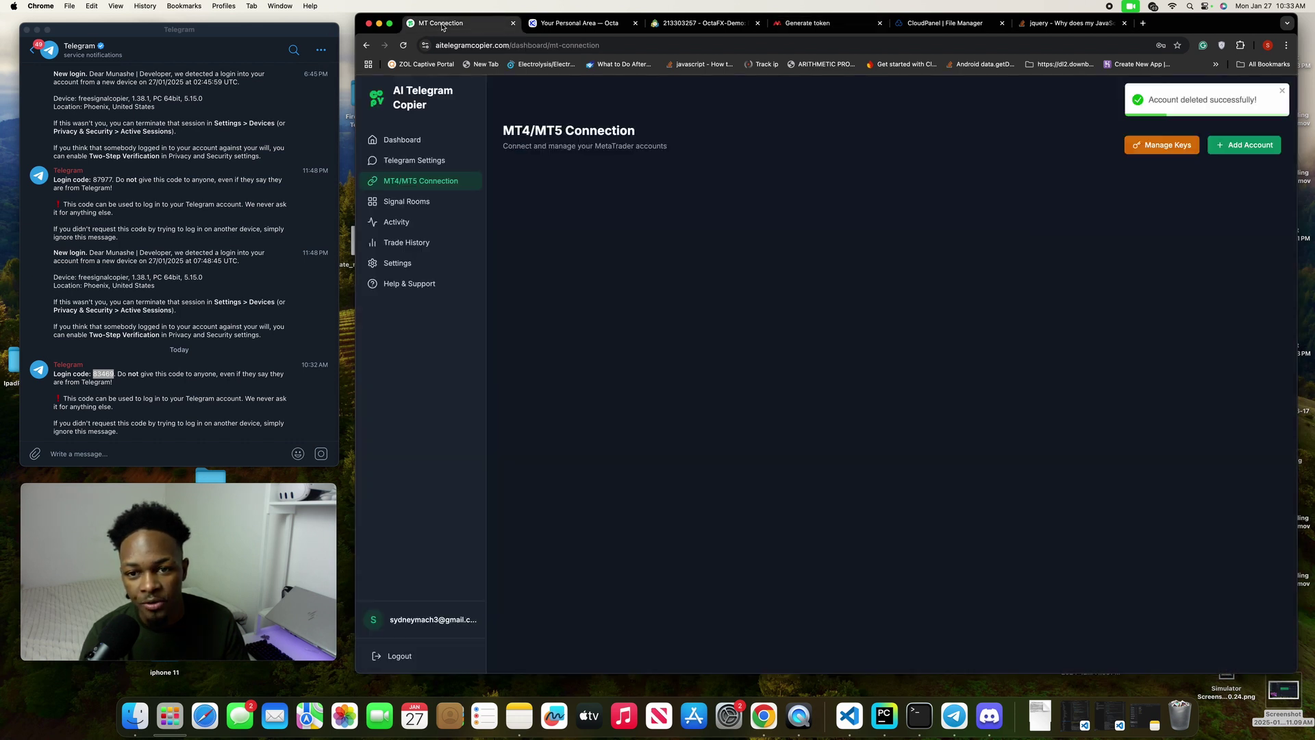
pyautogui.click(1150, 149)
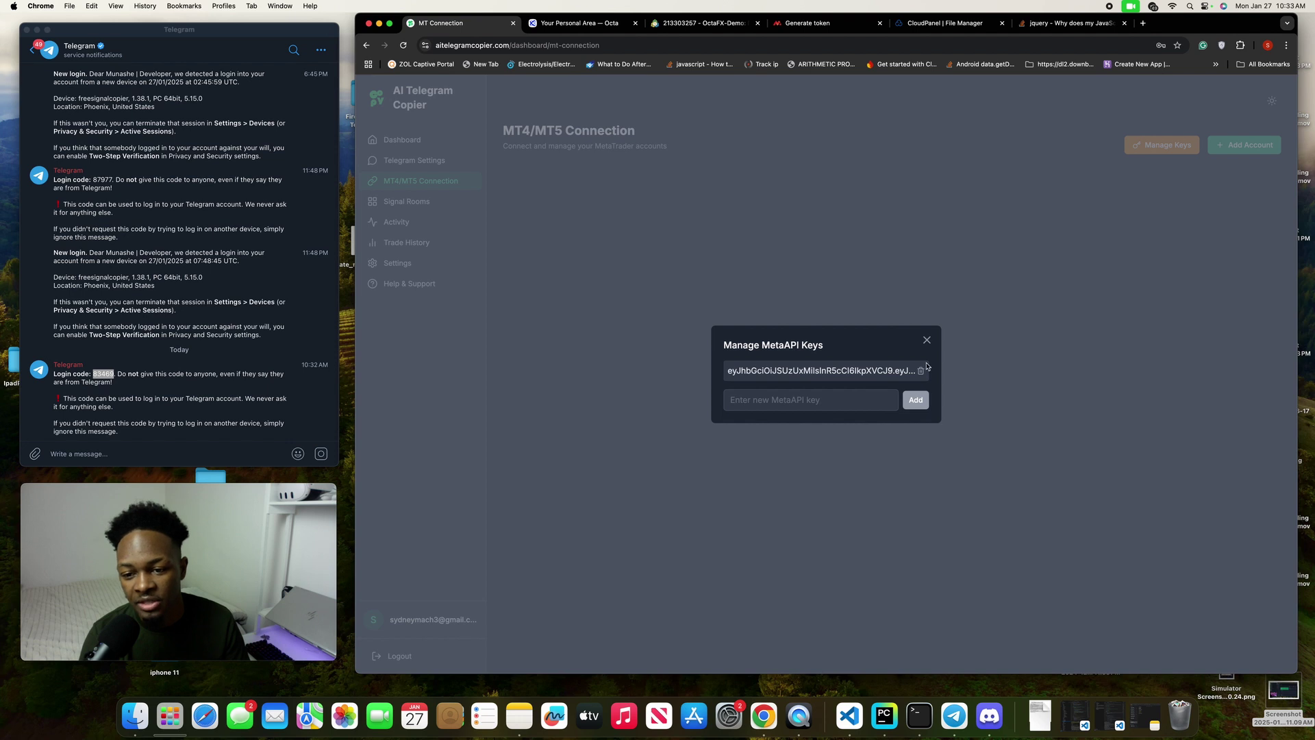
pyautogui.click(918, 370)
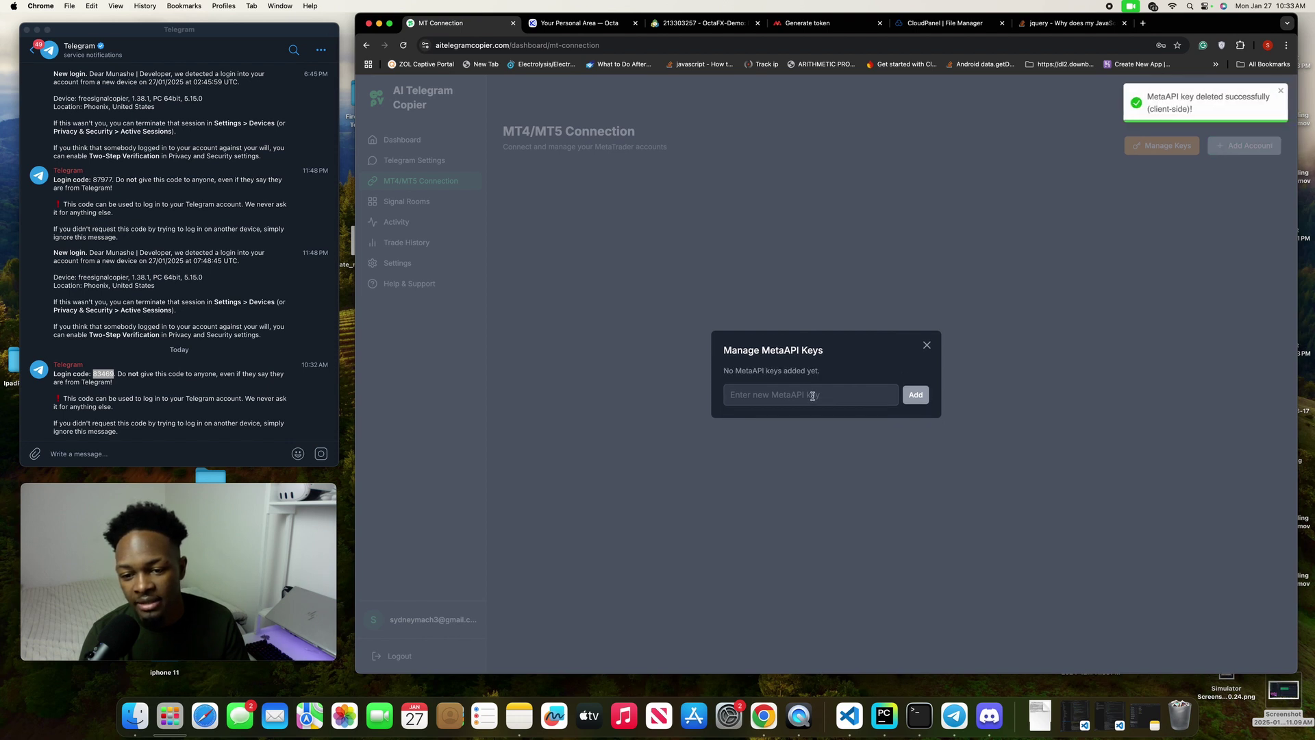
pyautogui.click(797, 397)
pyautogui.press('super+v')
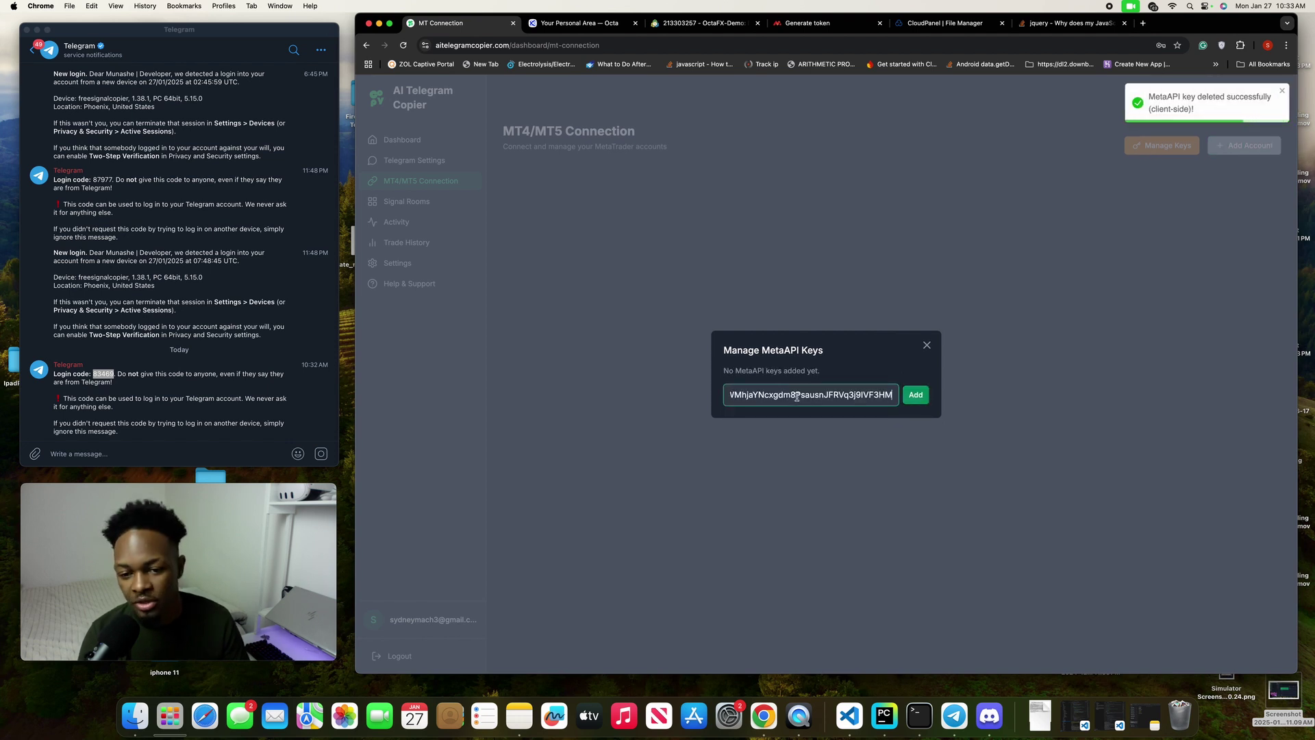
pyautogui.click(916, 396)
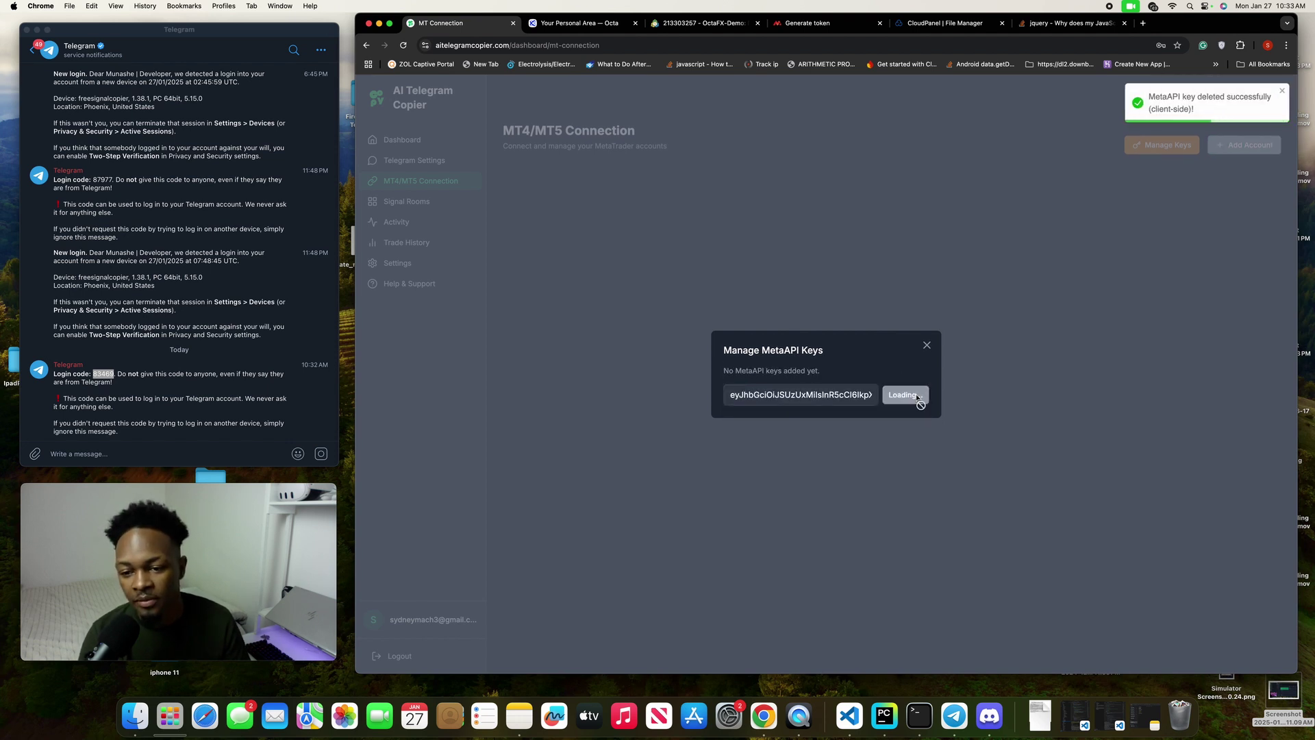
pyautogui.click(927, 340)
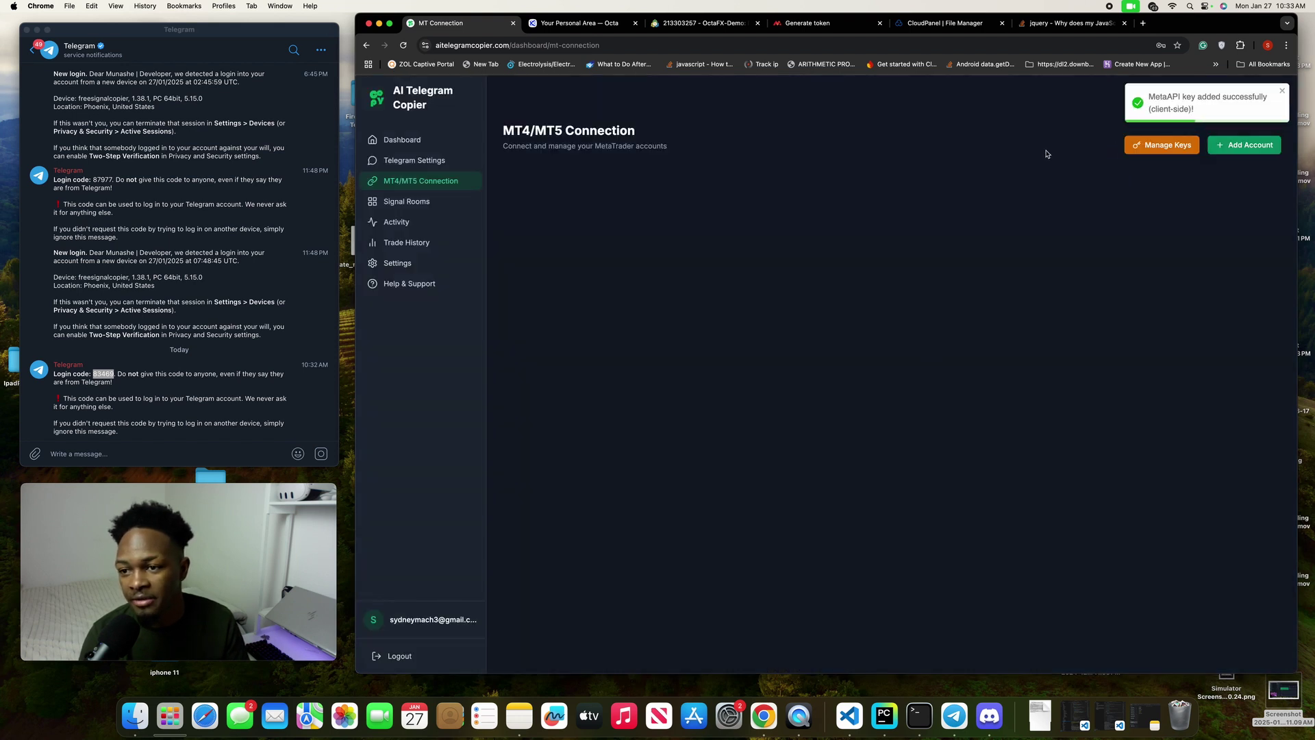
# - Start a new account named 'SydneyTest Account' with the new key, OctaFX-Demo broker and server, MetaTrader 5
pyautogui.click(1239, 151)
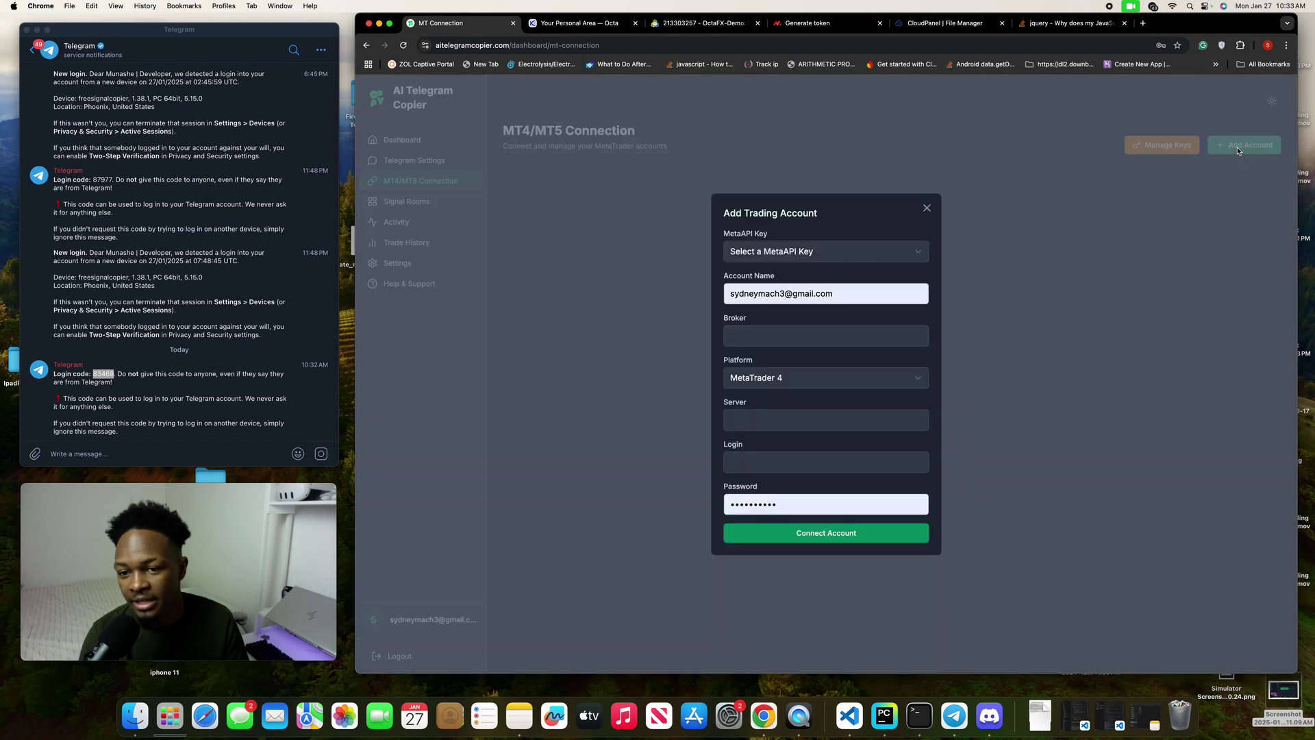
pyautogui.click(862, 250)
pyautogui.click(862, 259)
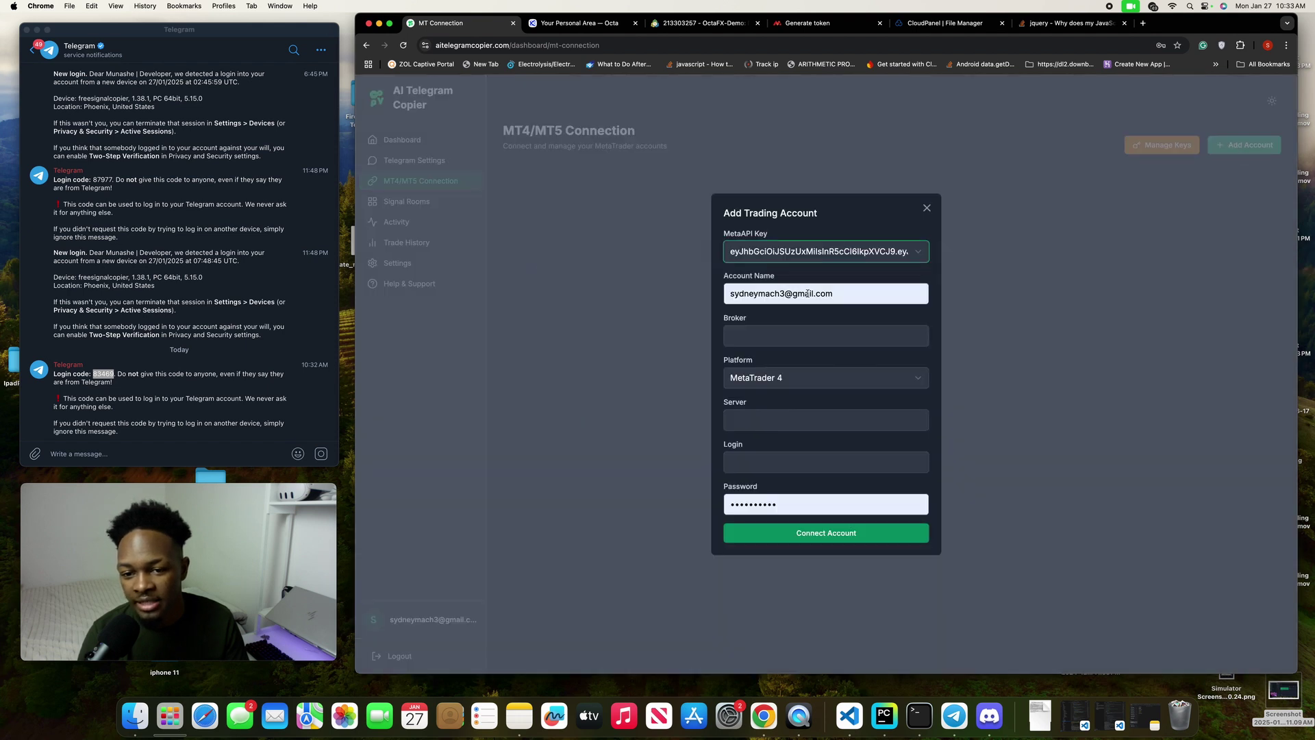
pyautogui.click(805, 295)
pyautogui.press('super+a')
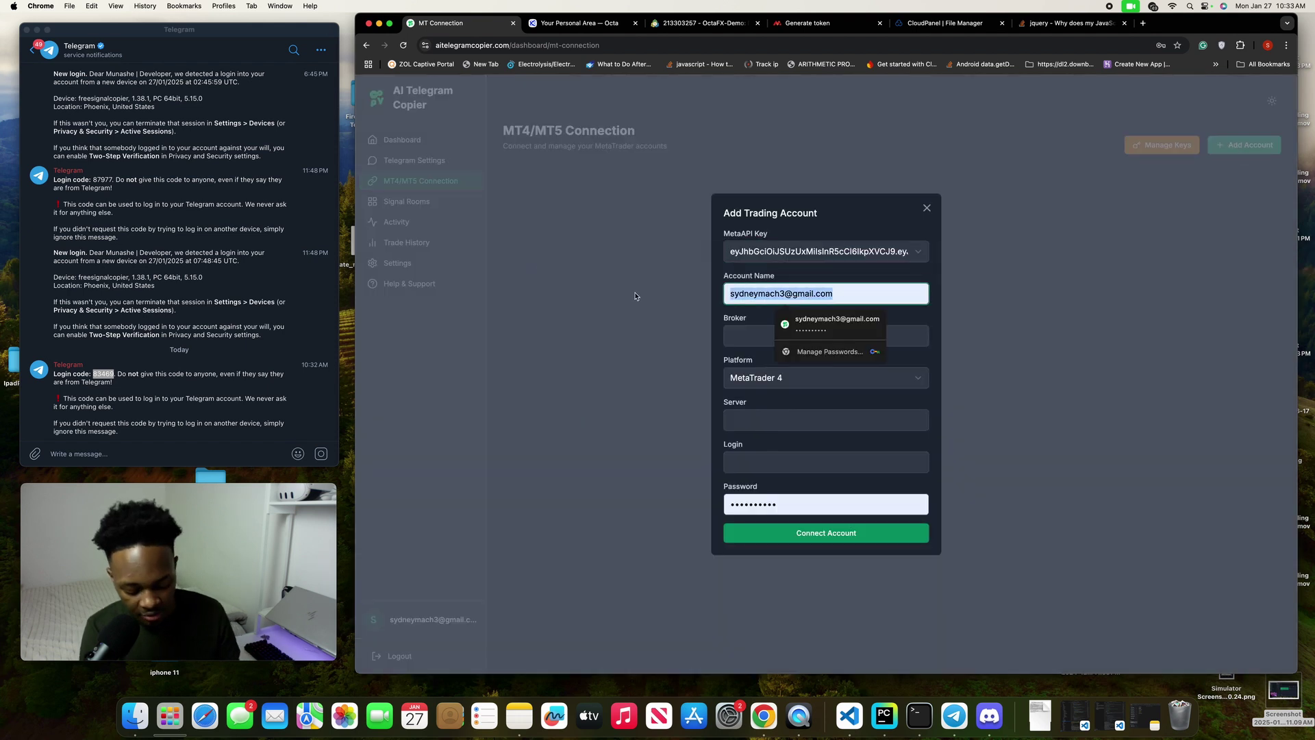
pyautogui.write('SydneyT')
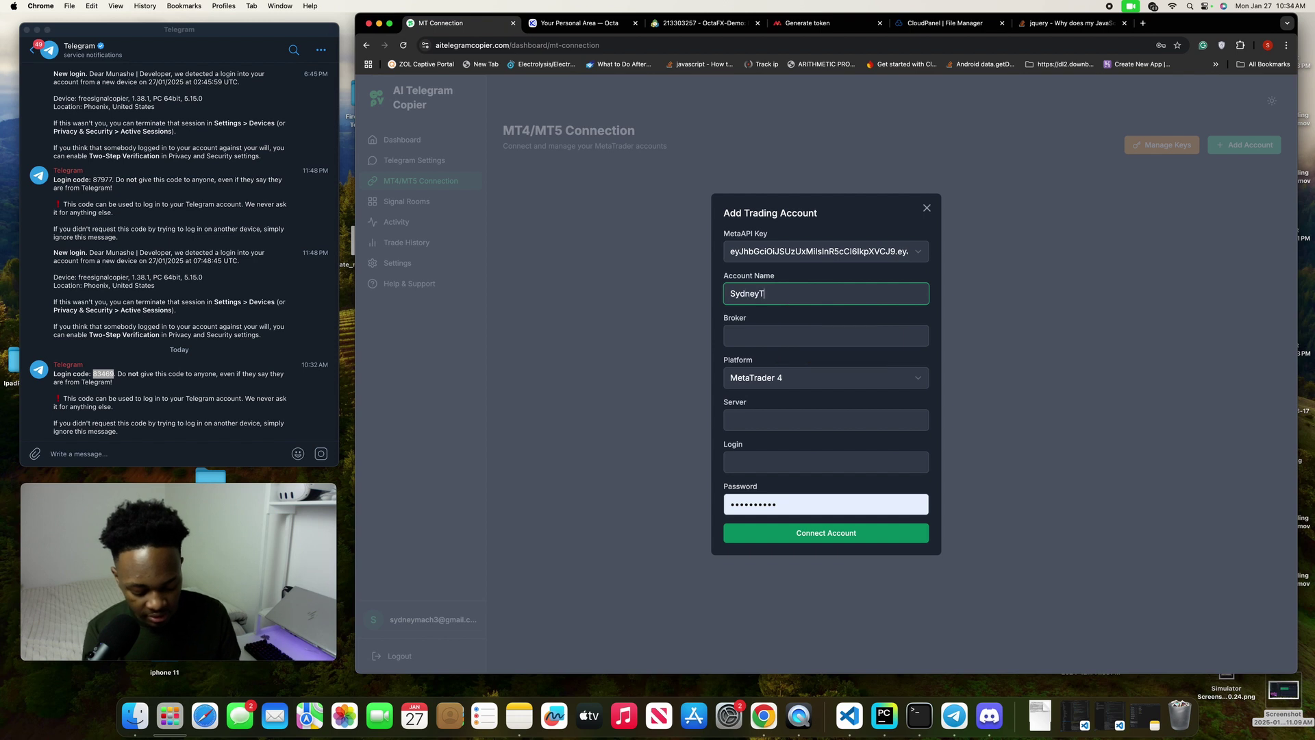
pyautogui.write('est Account')
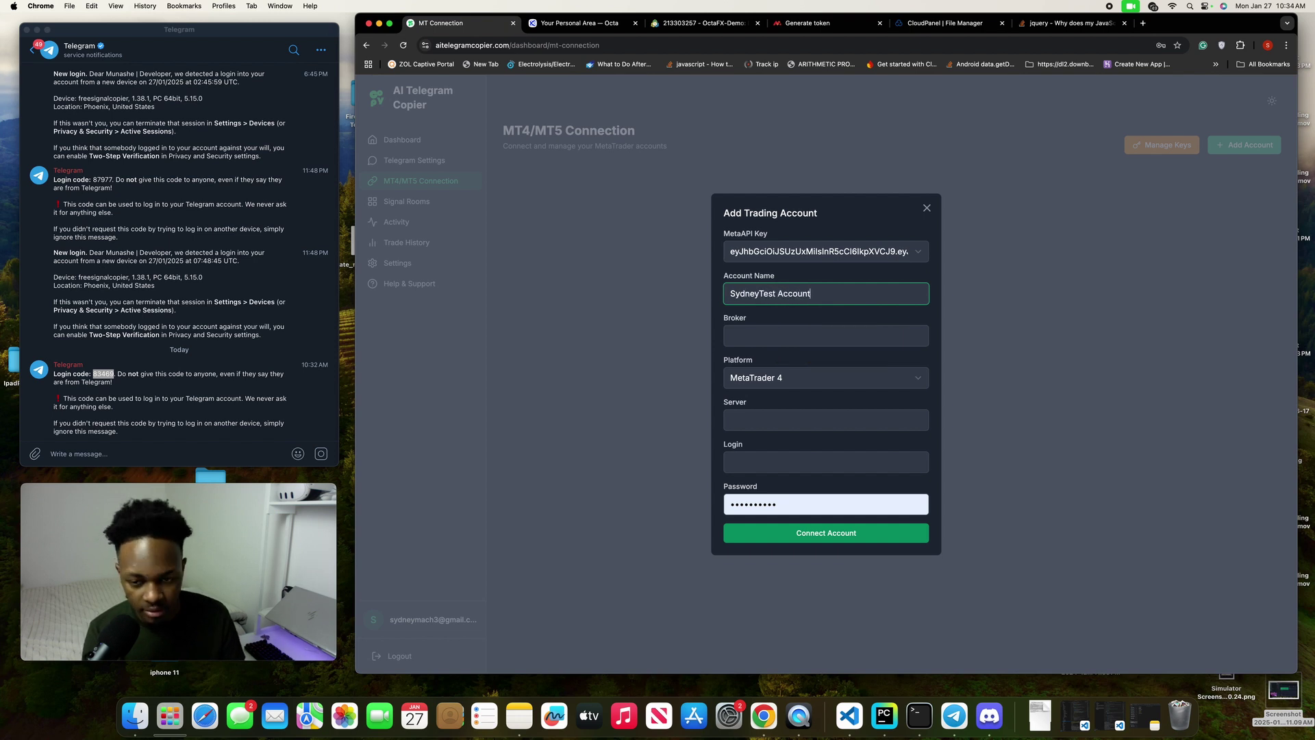
pyautogui.click(745, 333)
pyautogui.click(788, 363)
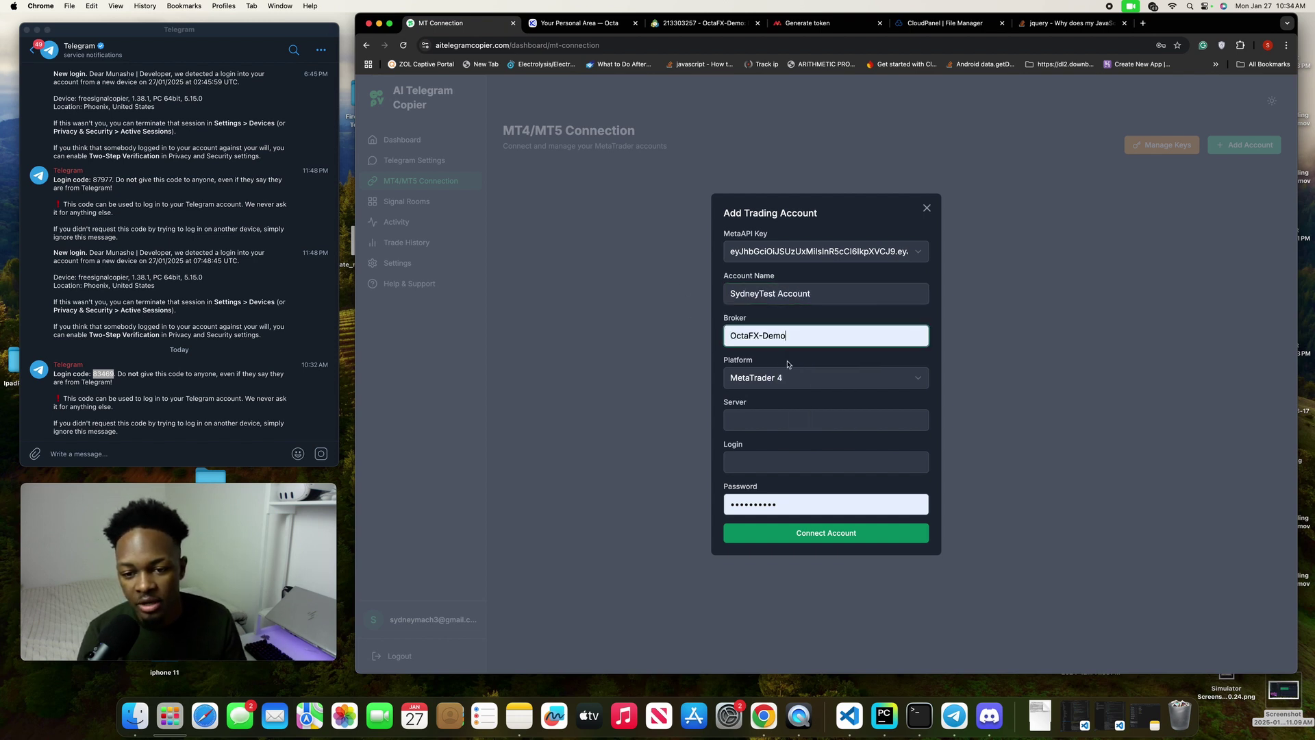
pyautogui.click(754, 377)
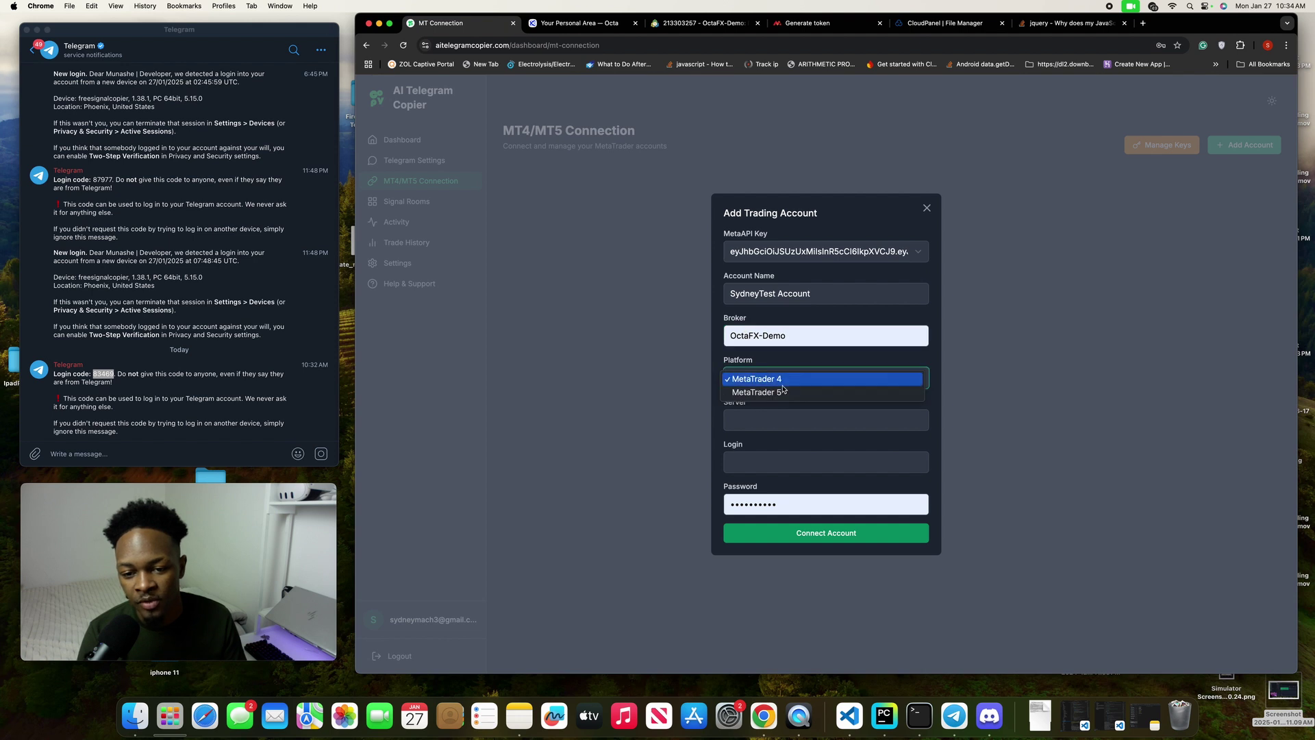
pyautogui.click(777, 392)
pyautogui.click(759, 428)
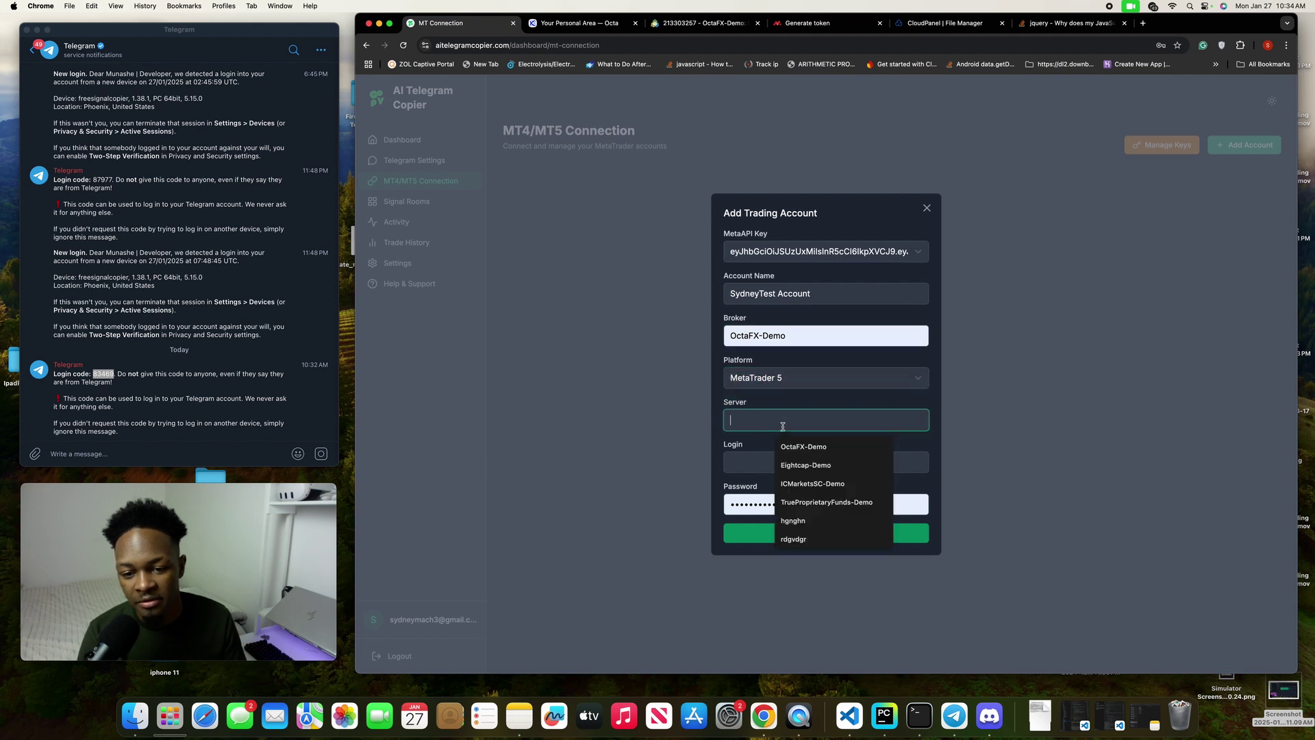
pyautogui.click(800, 447)
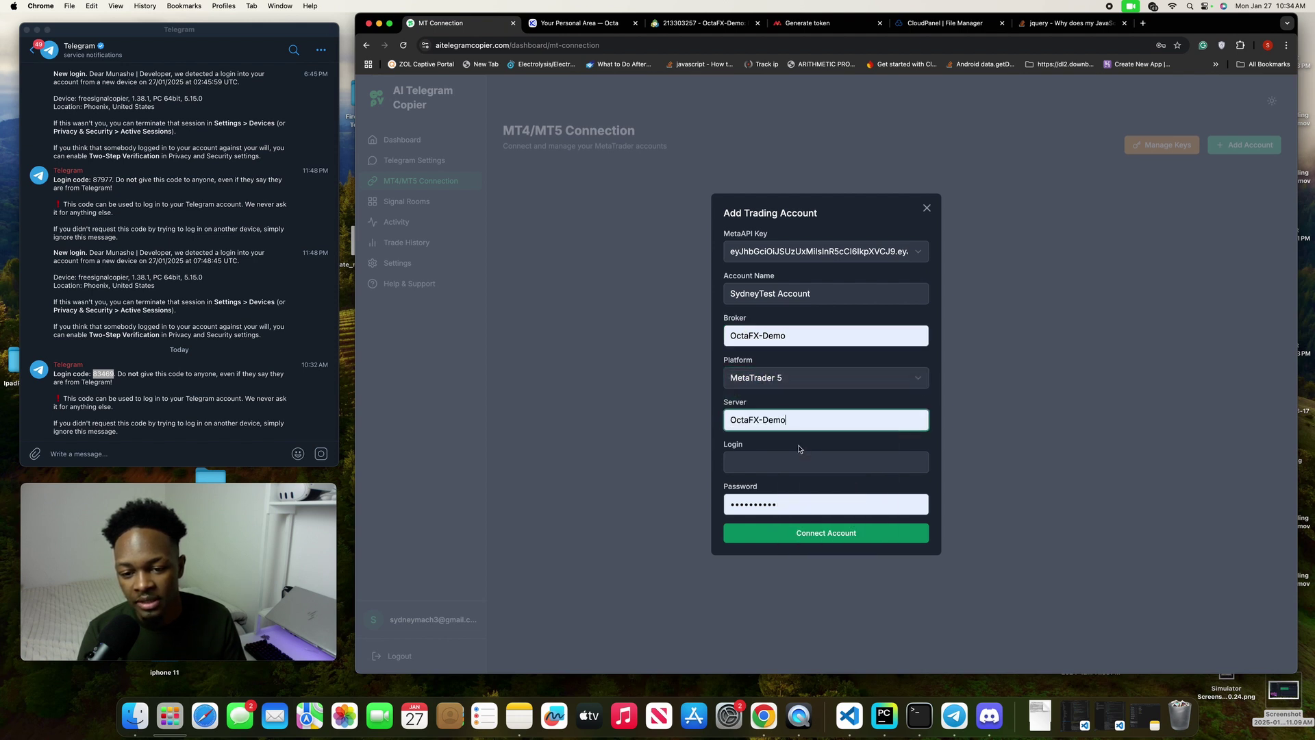
# - Paste the account login and password from the notes and connect the account
pyautogui.click(743, 463)
pyautogui.click(1142, 716)
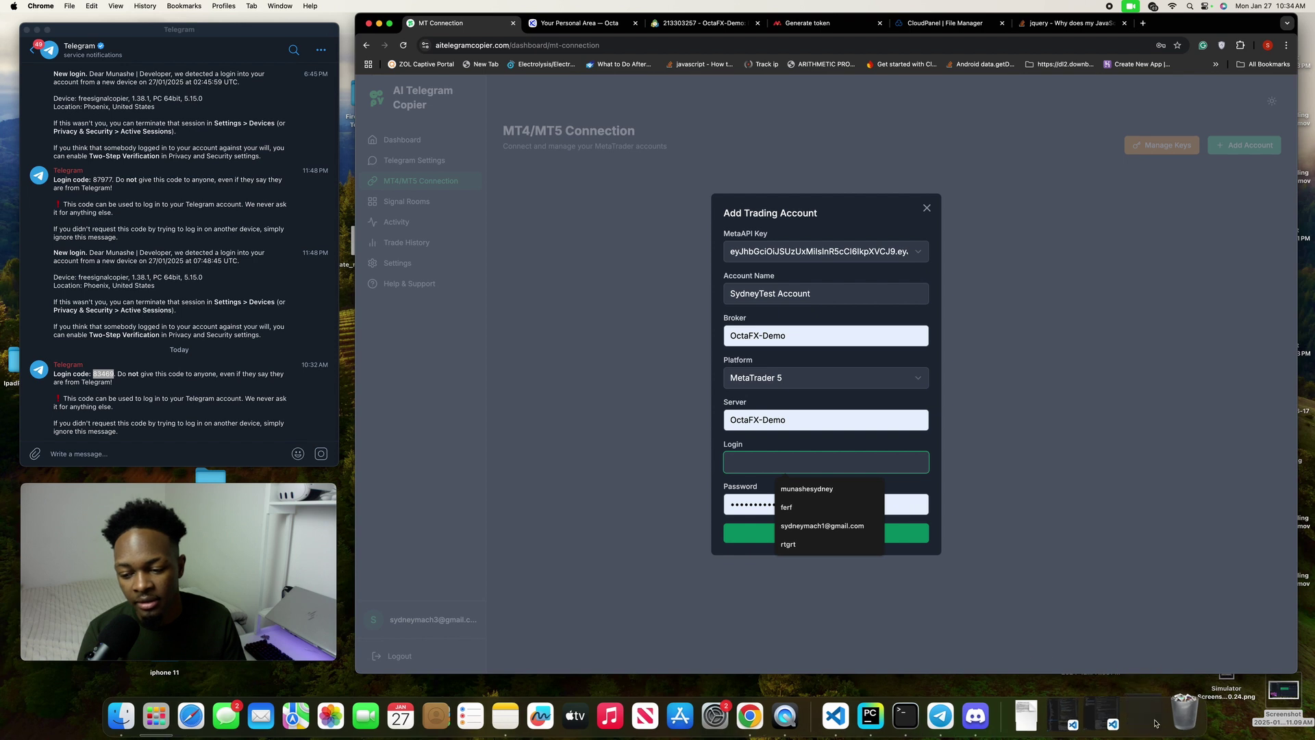
pyautogui.doubleClick(181, 114)
pyautogui.press('super+c')
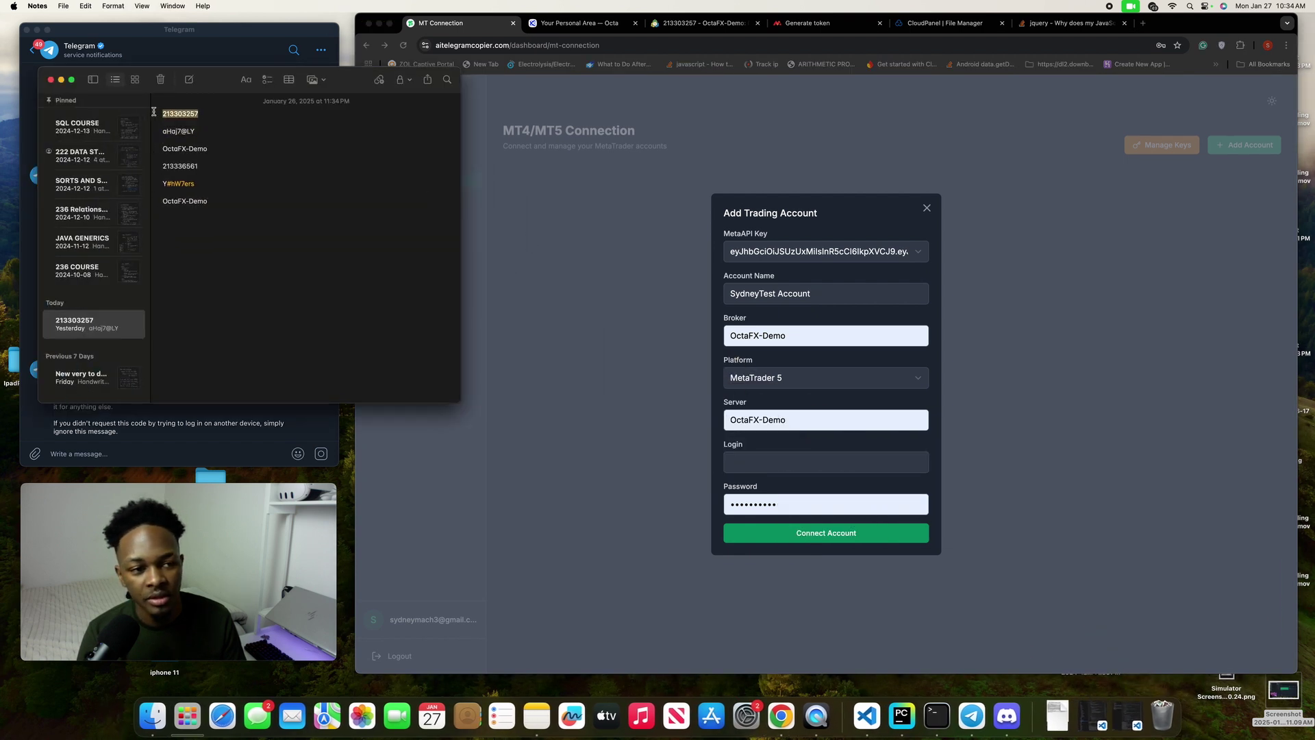
pyautogui.click(790, 464)
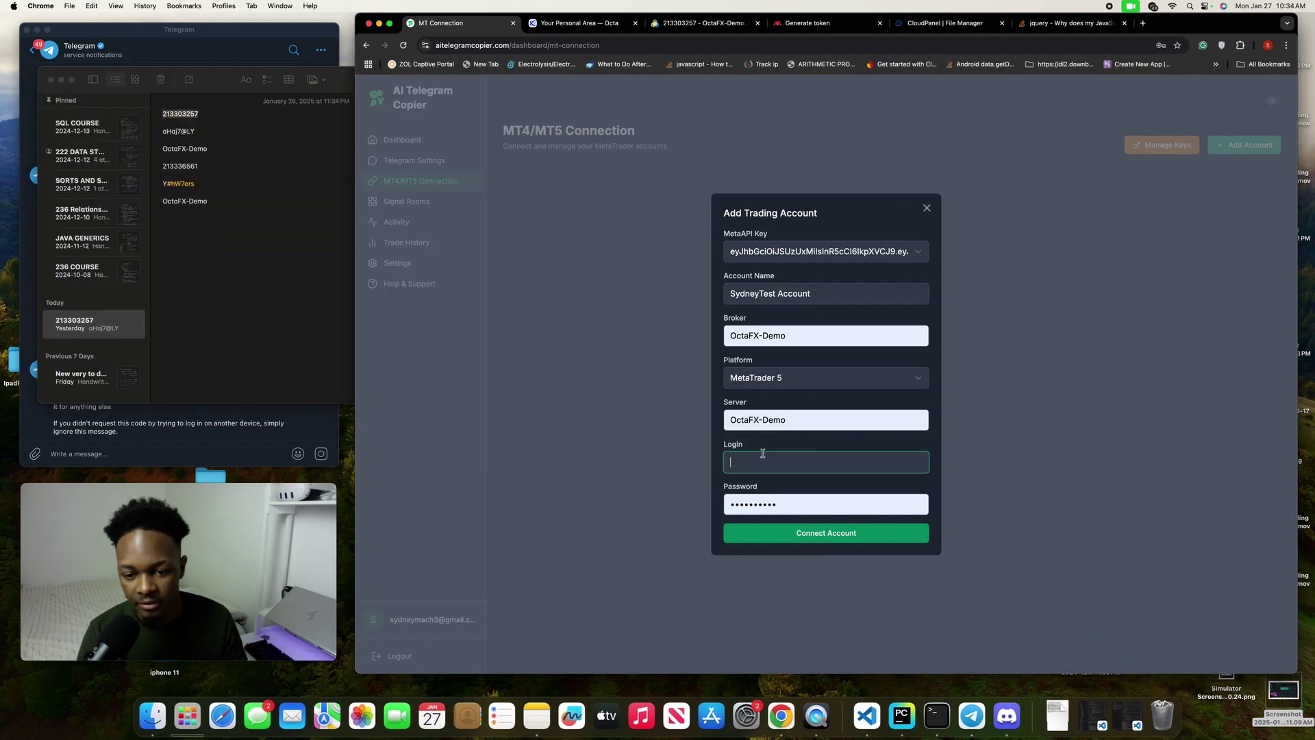
pyautogui.press('super+v')
pyautogui.click(212, 152)
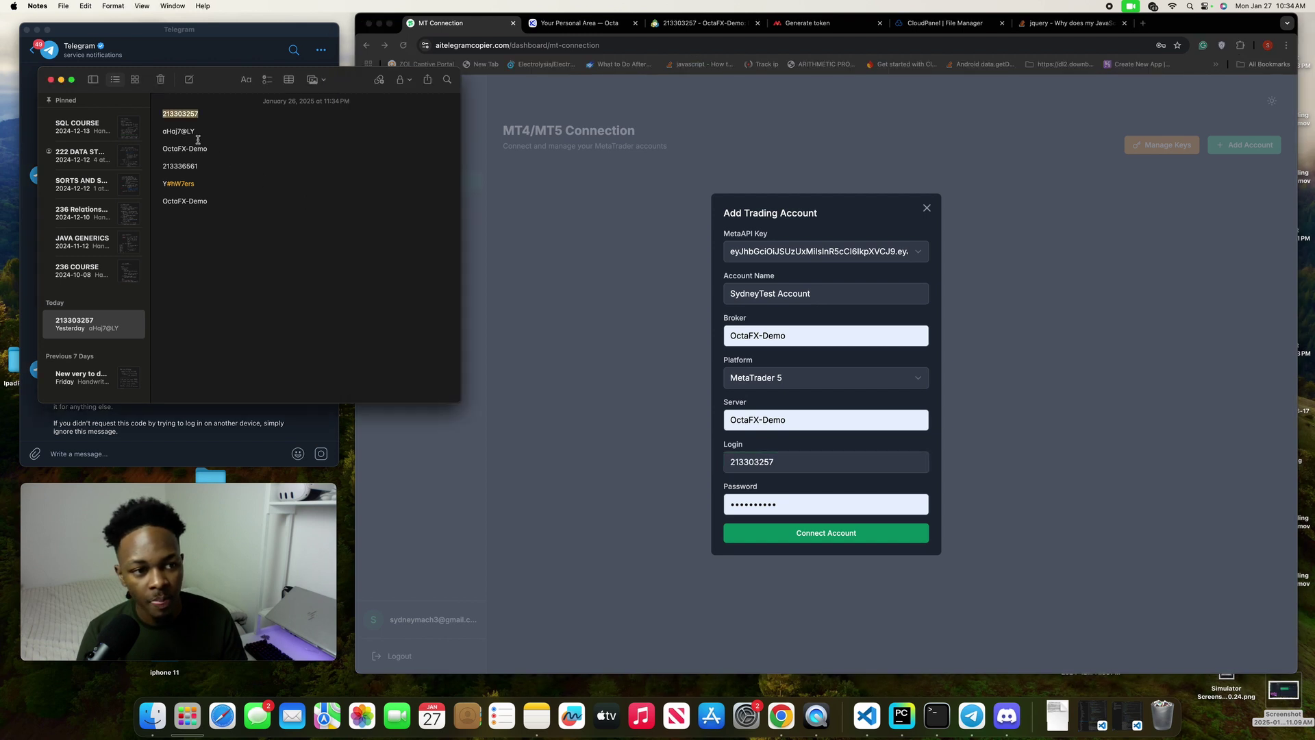
pyautogui.click(204, 132)
pyautogui.moveTo(205, 131); pyautogui.dragTo(153, 135)
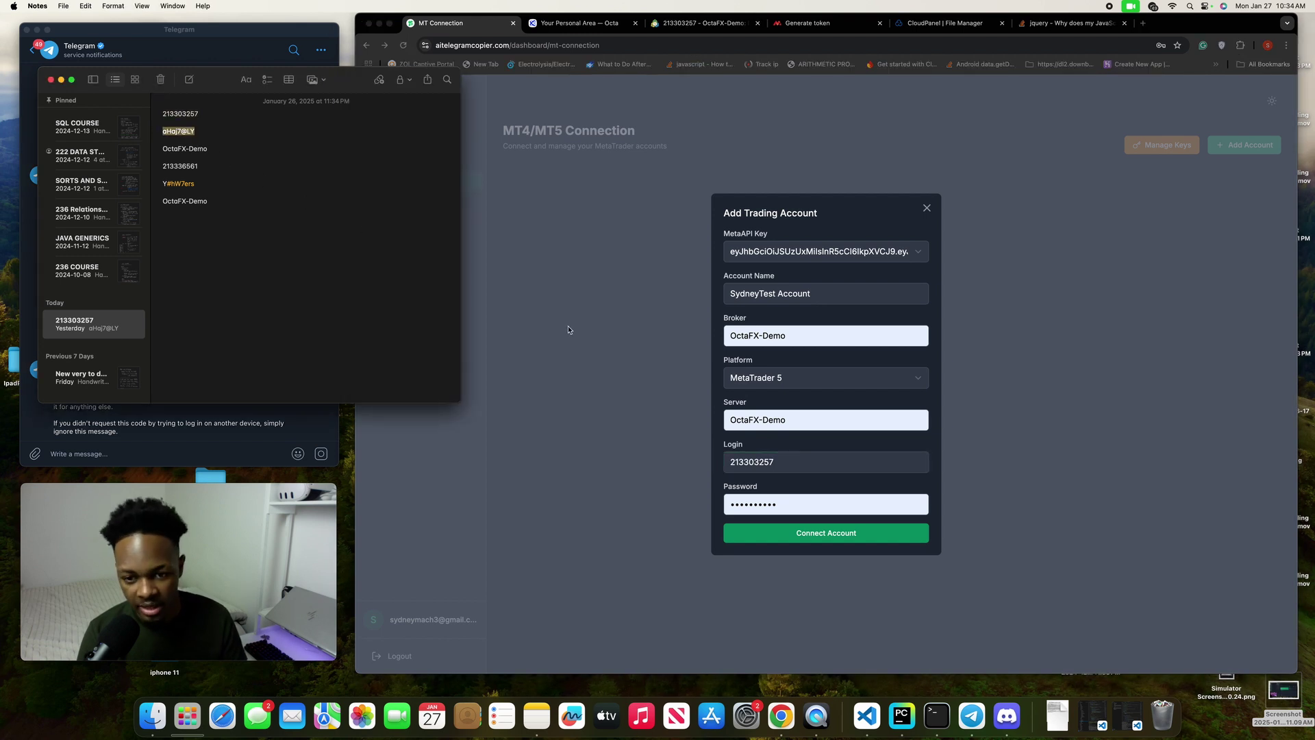
pyautogui.click(785, 504)
pyautogui.press('super+a')
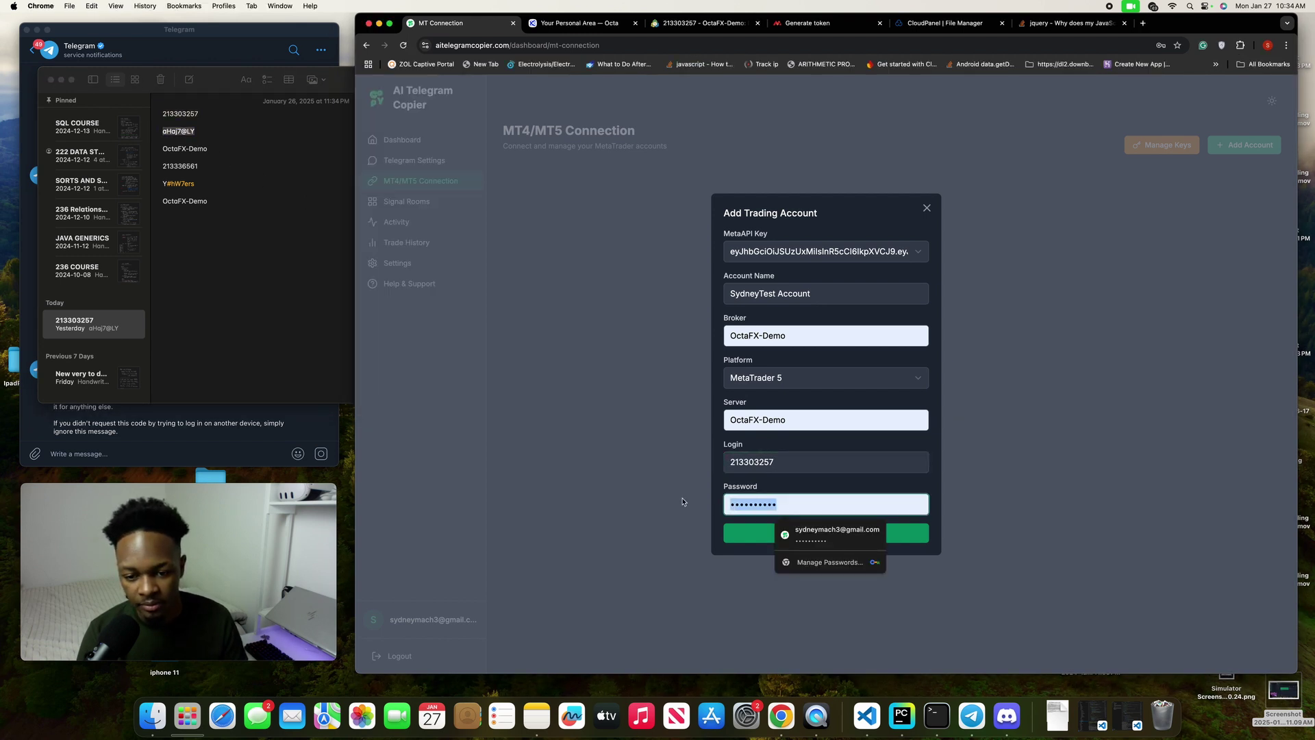
pyautogui.press('super+v')
pyautogui.click(772, 534)
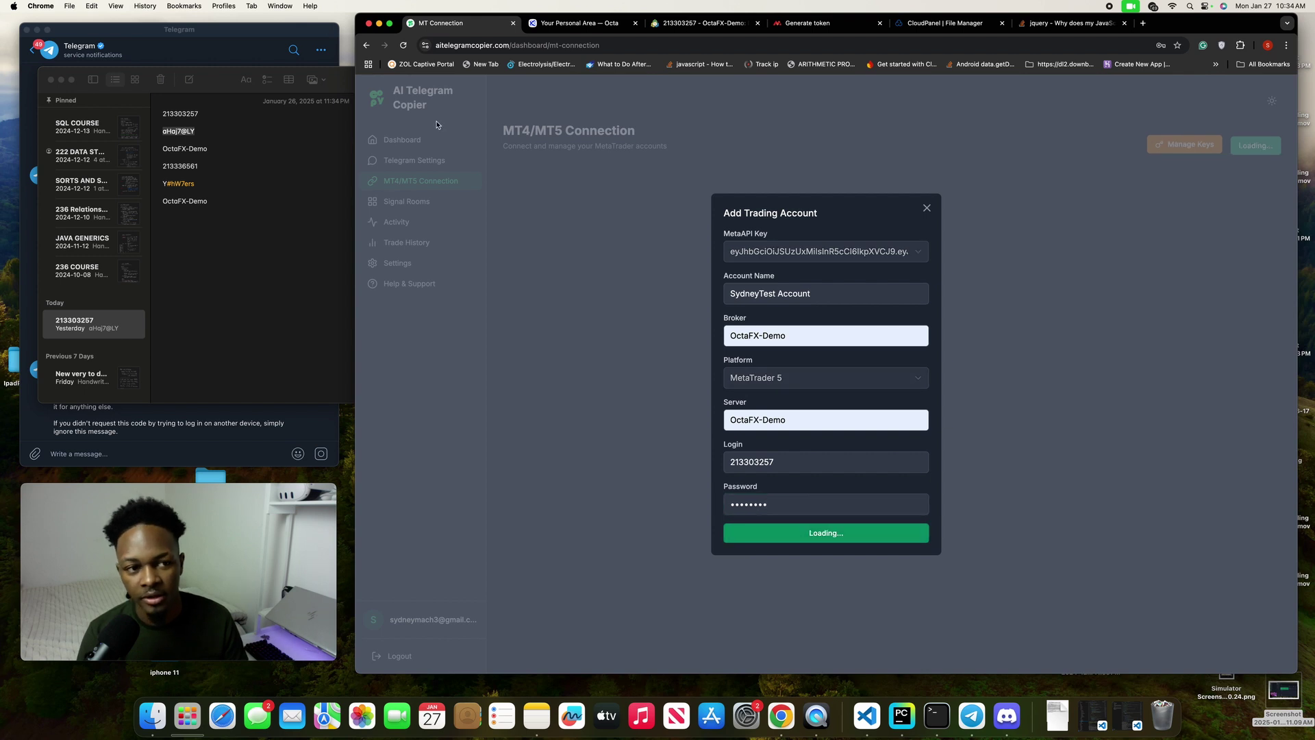
# - Minimize the Notes window, decline saving the password, and dismiss the connection success message
pyautogui.click(209, 86)
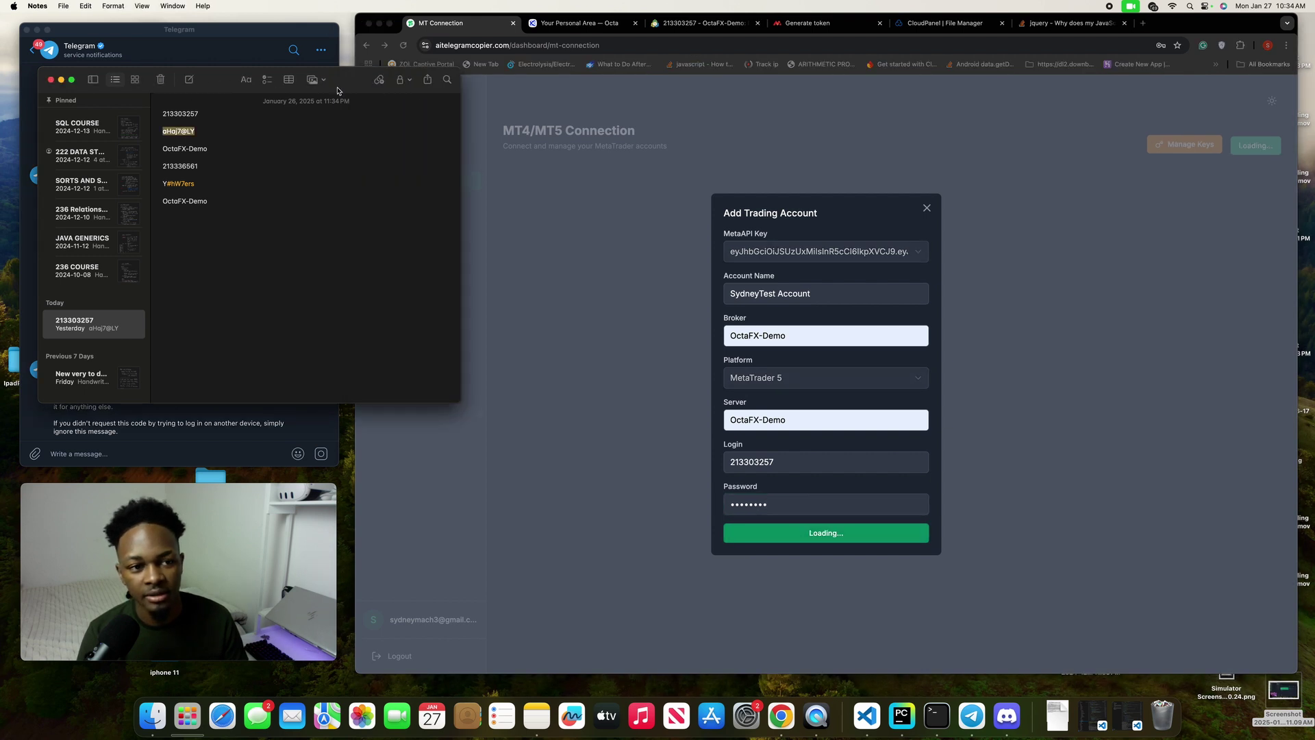
pyautogui.click(61, 81)
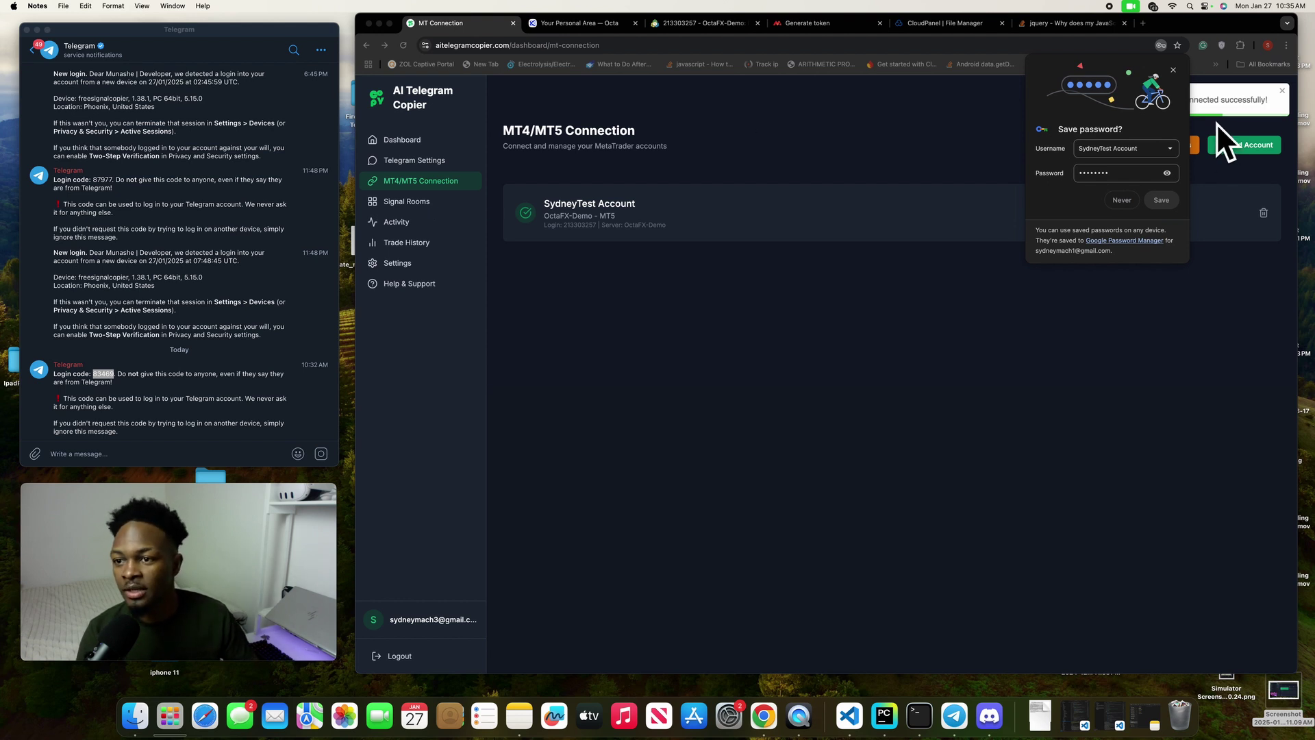
pyautogui.click(1173, 72)
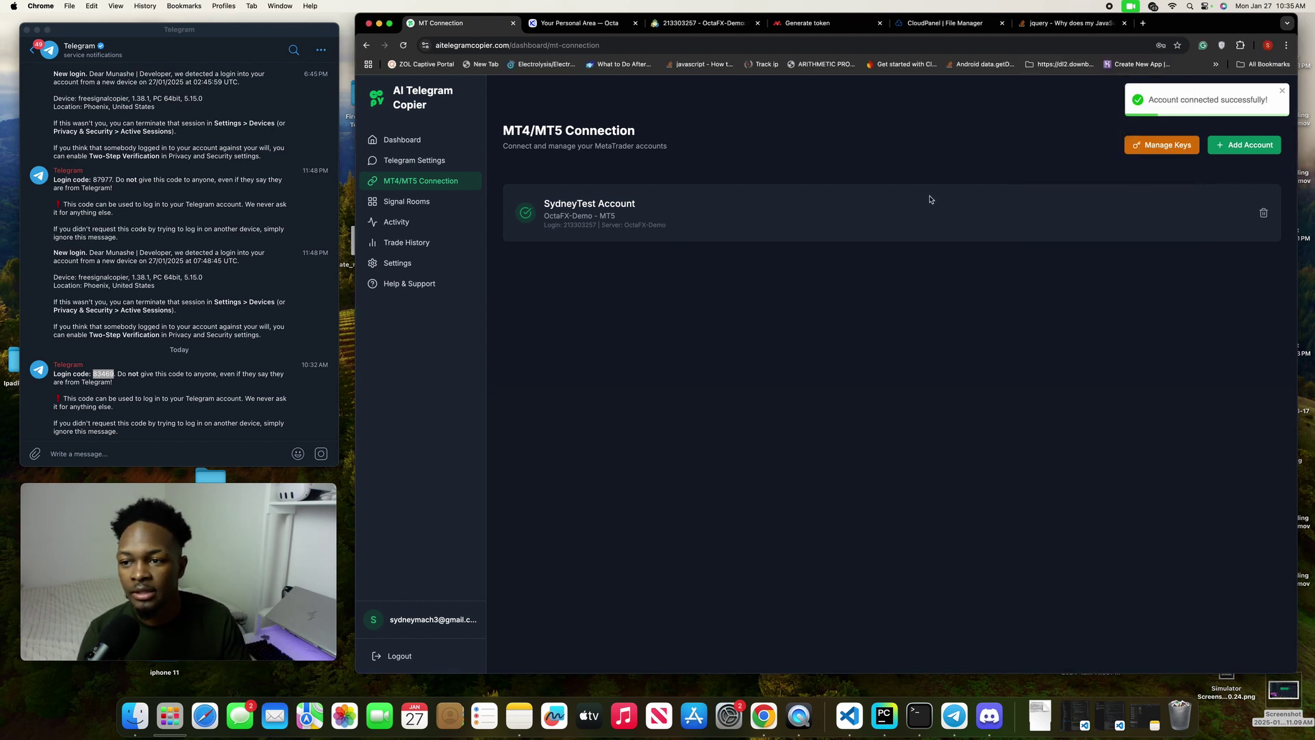
pyautogui.click(1283, 92)
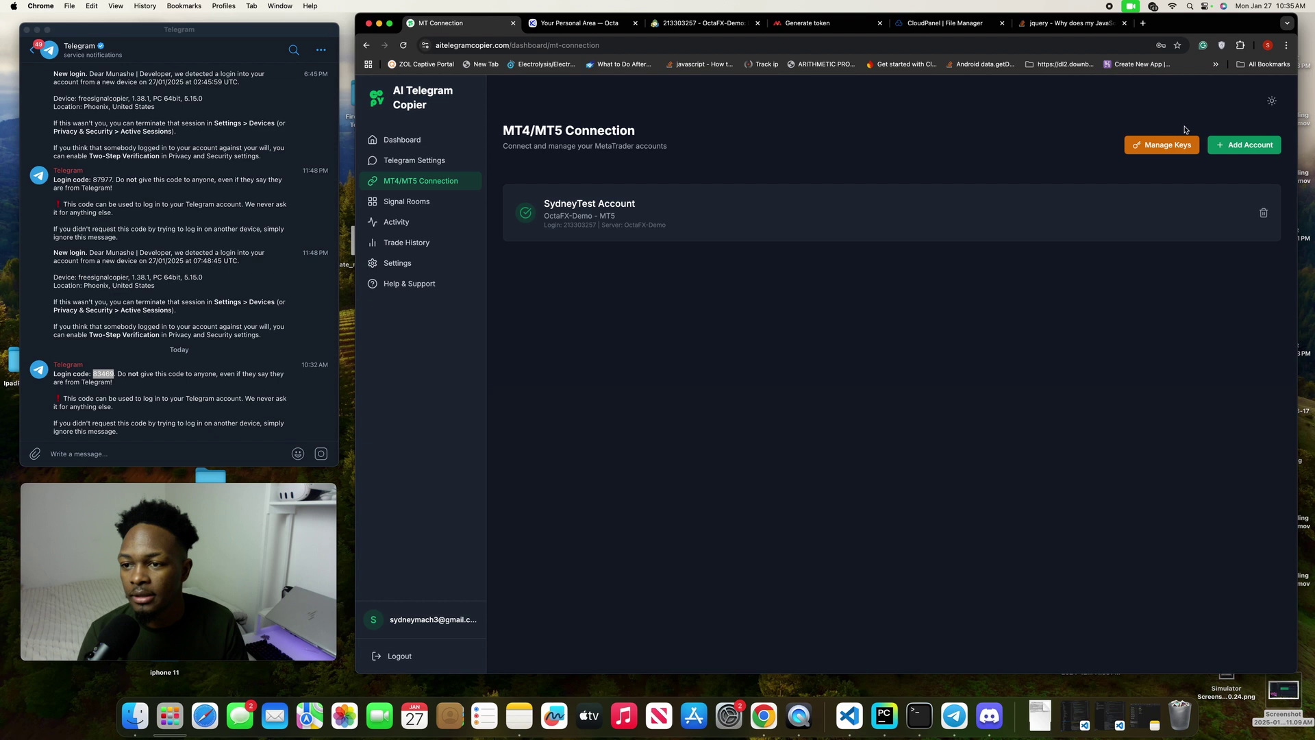
# - Start a new signal room named 'Sydney Test Room' and keep the connected Telegram account
pyautogui.click(398, 204)
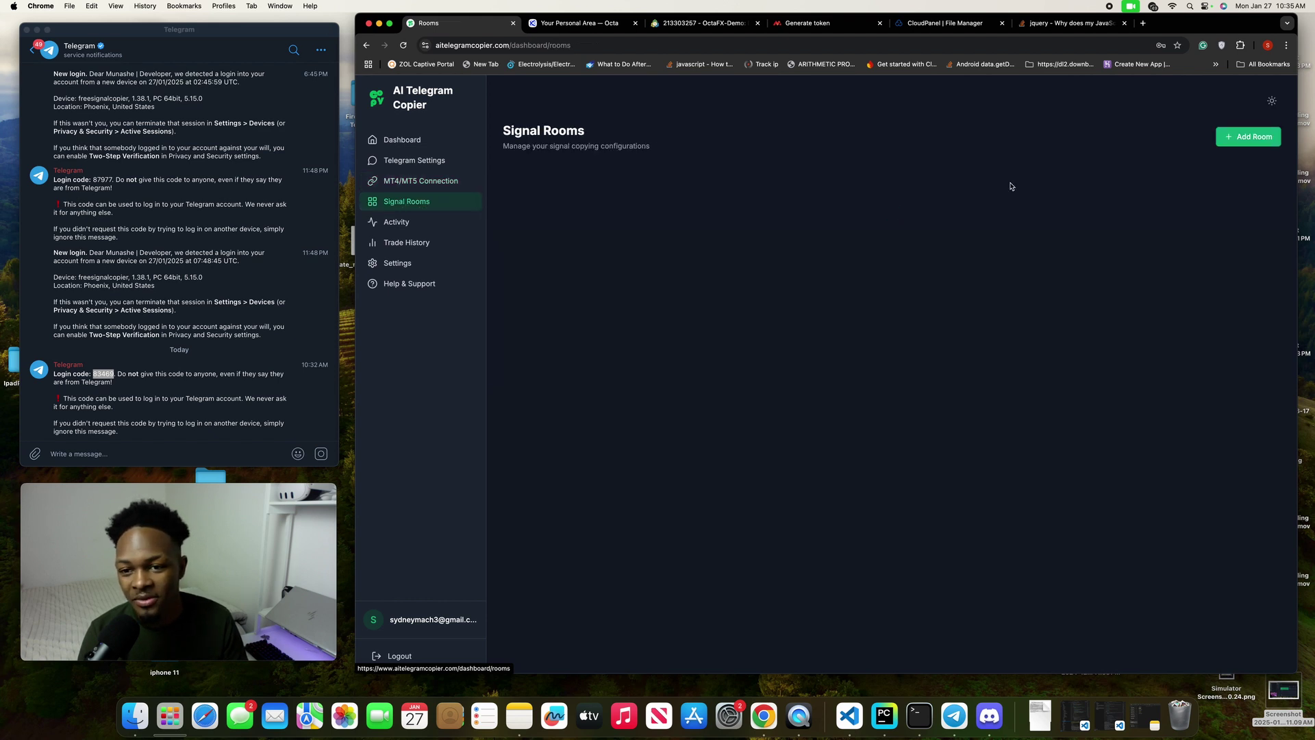
pyautogui.click(1236, 145)
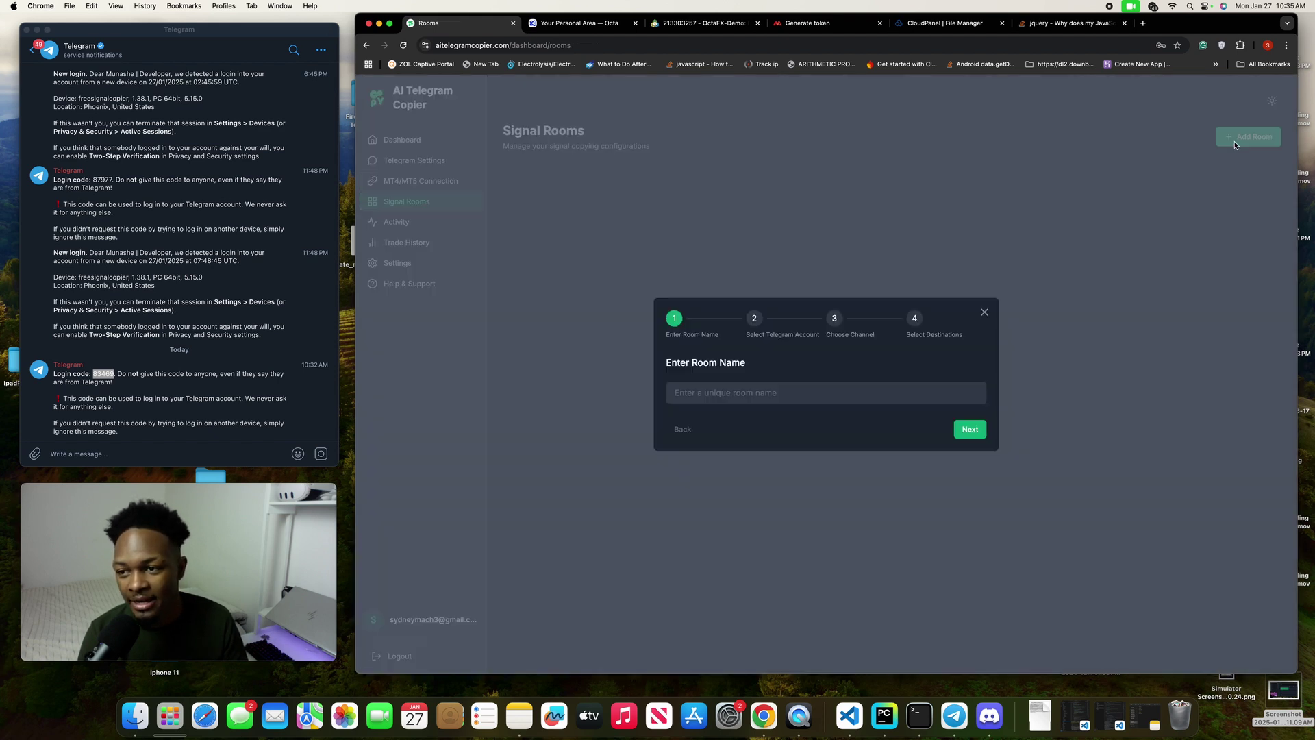
pyautogui.click(713, 397)
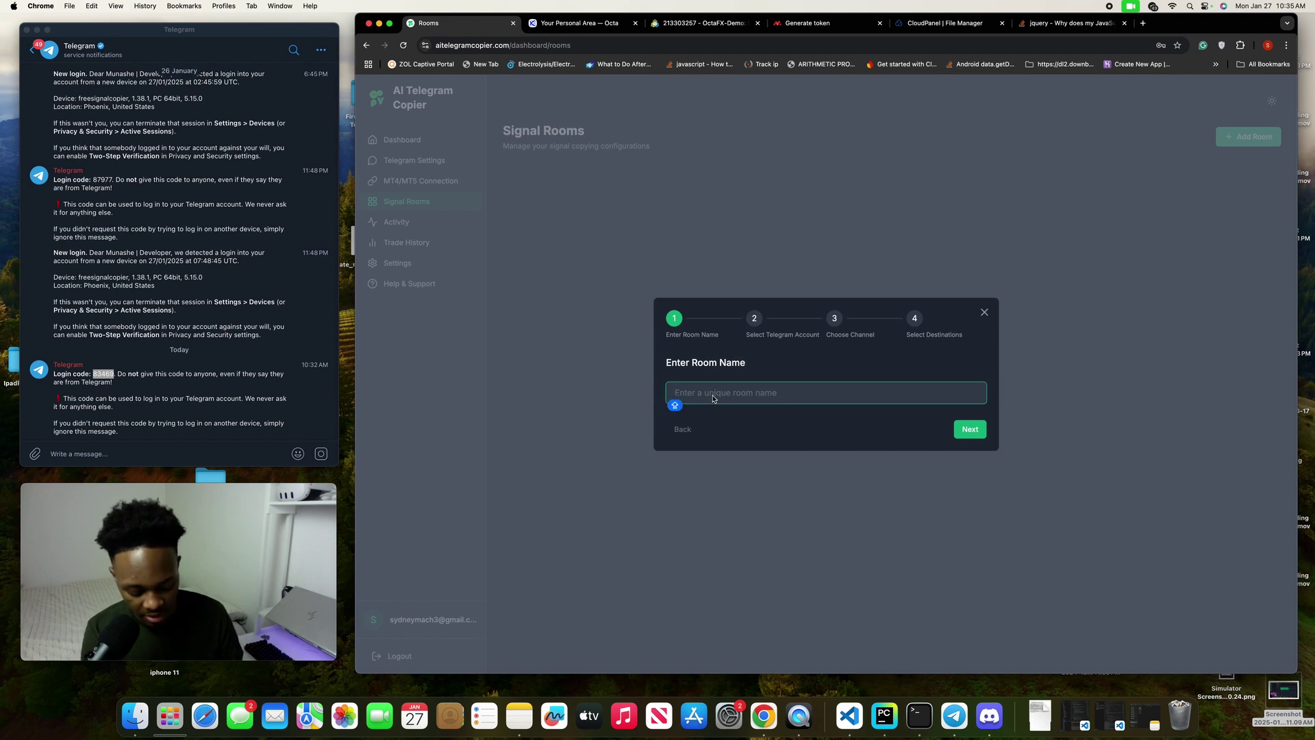
pyautogui.write('Sydney')
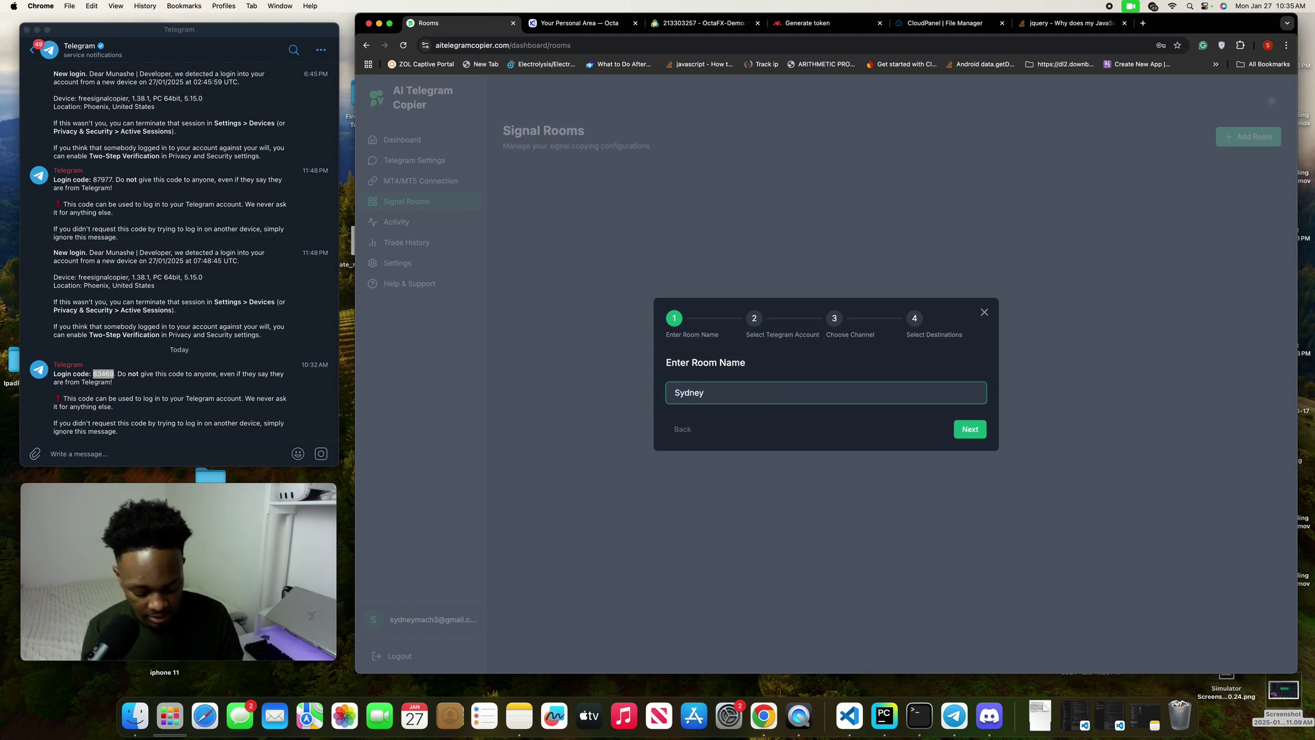
pyautogui.write(' Test Room')
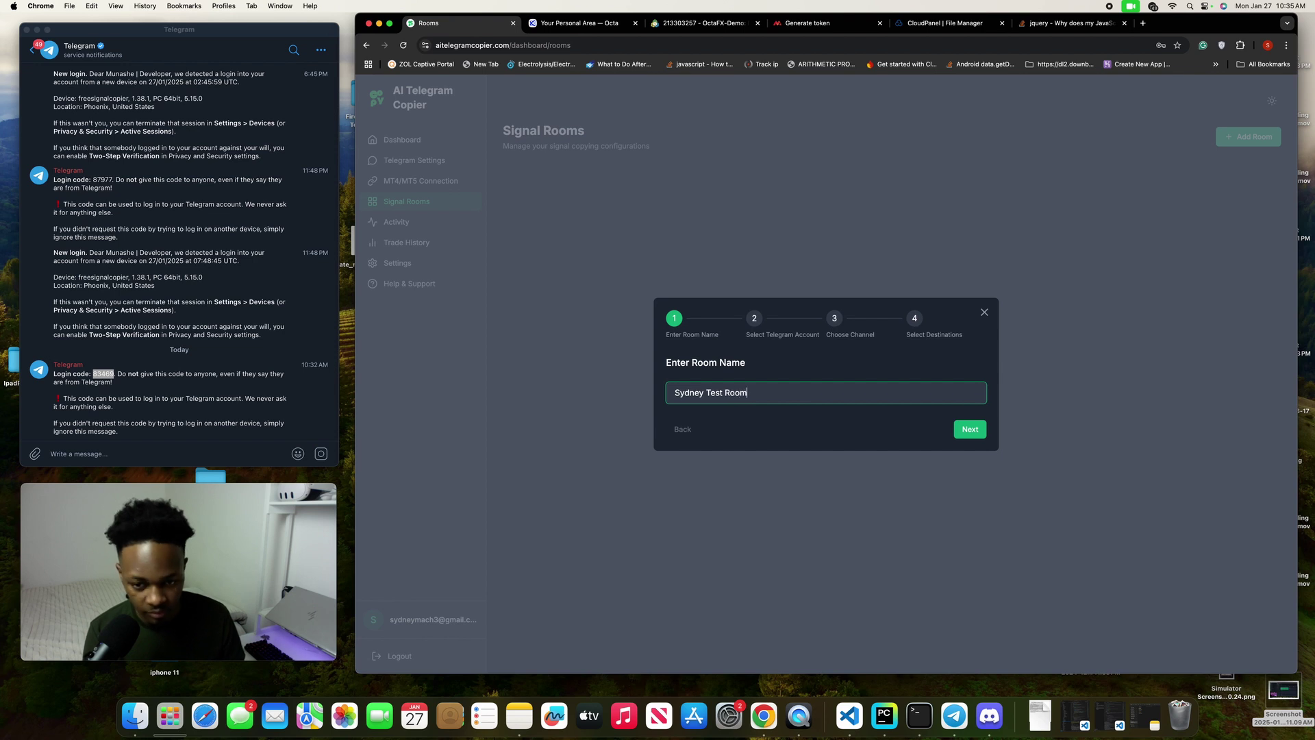
pyautogui.click(970, 429)
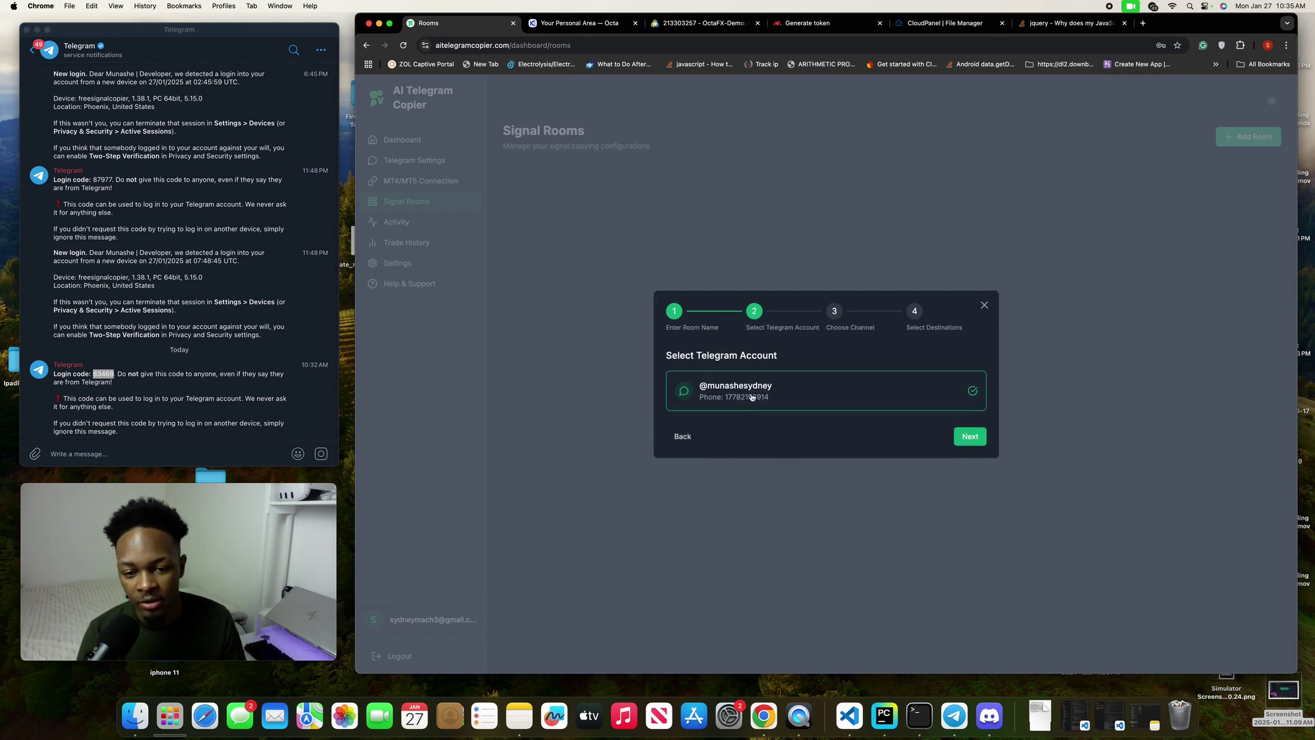
pyautogui.click(966, 441)
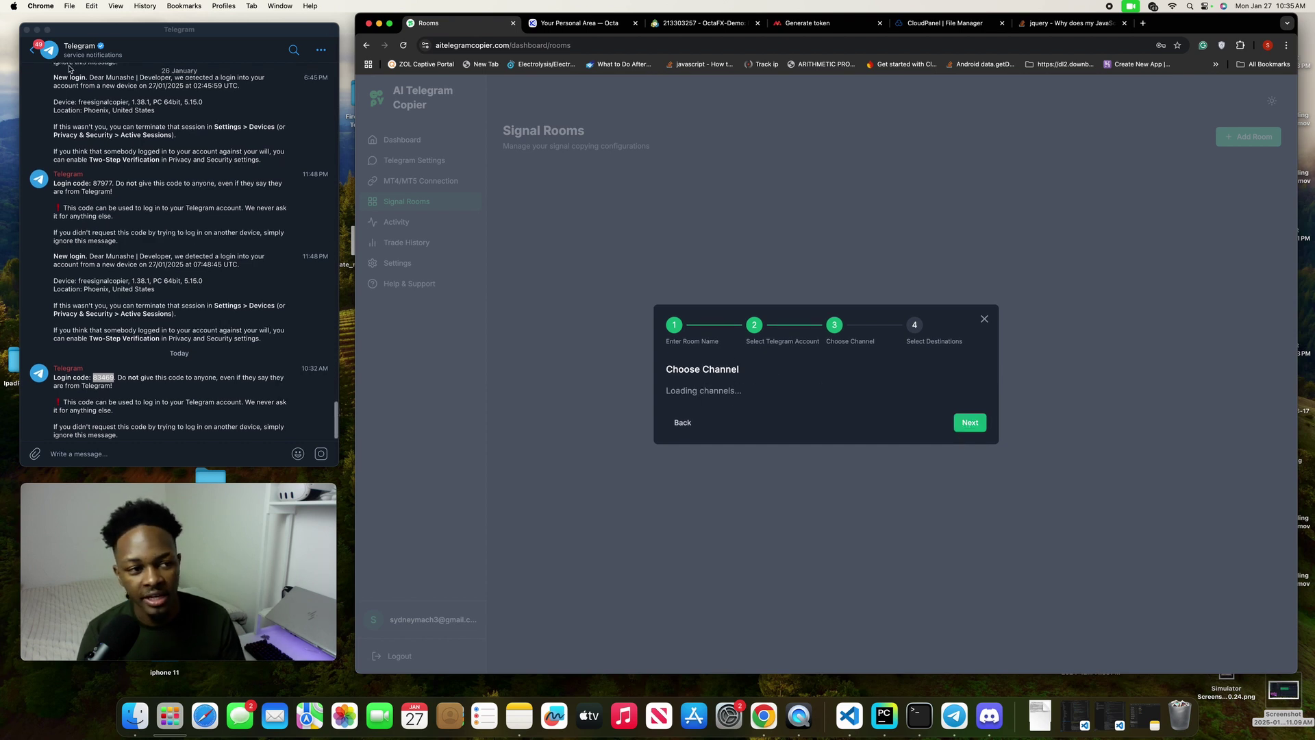
# - Select Munashe Signals 2 as source and SydneyTest Account as destination, then create the room
pyautogui.click(32, 49)
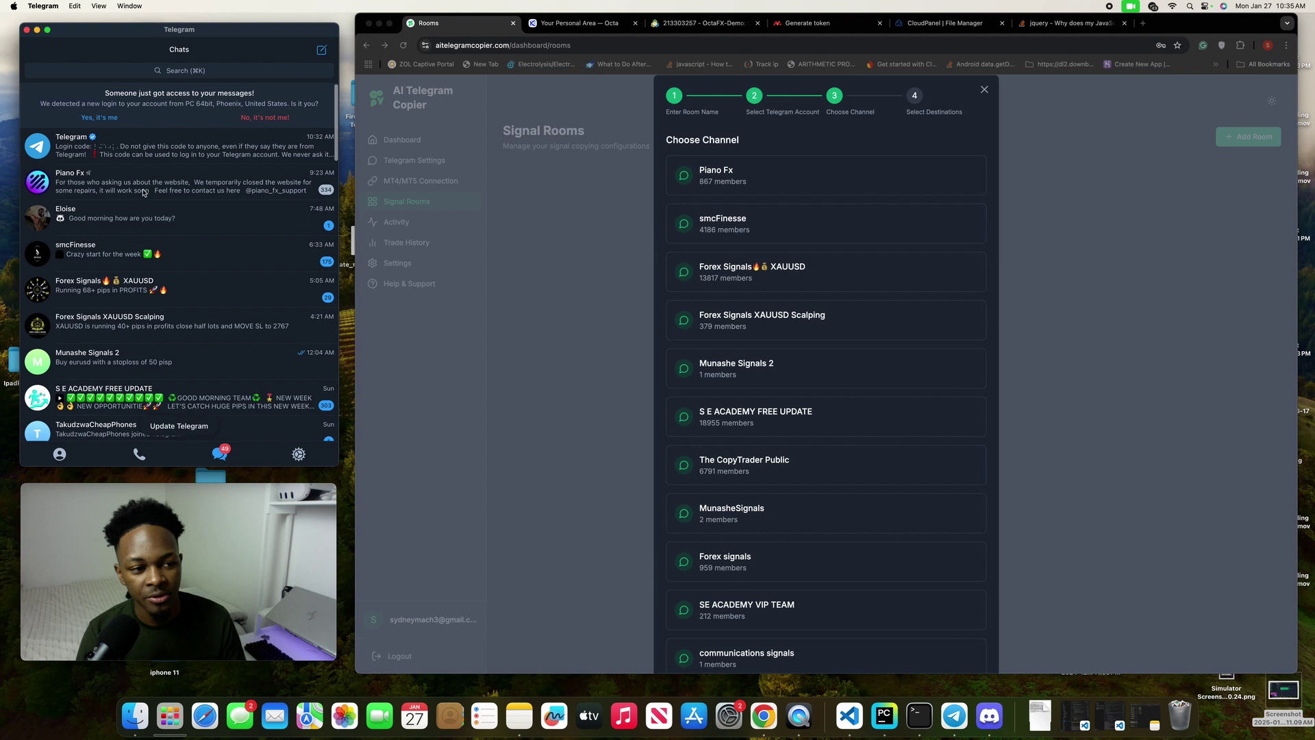
pyautogui.scroll(-3, 174, 219)
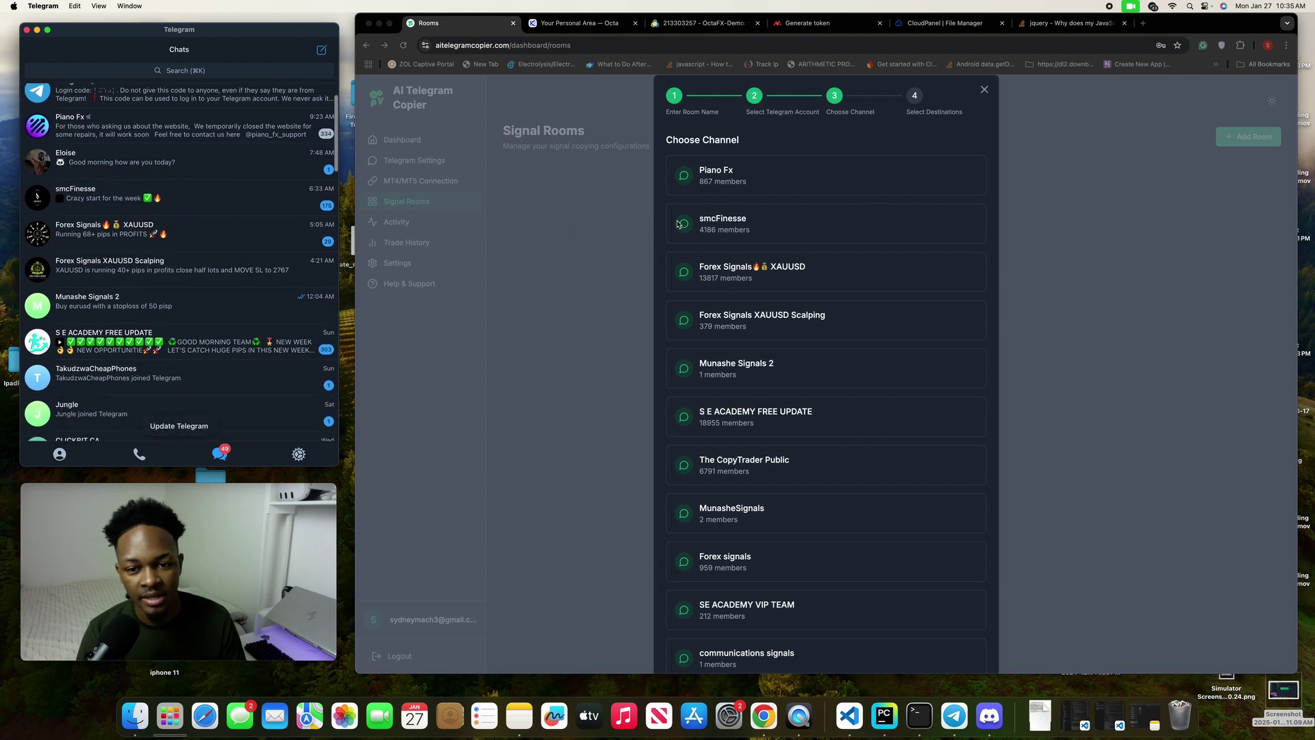
pyautogui.scroll(-1, 726, 274)
pyautogui.click(752, 354)
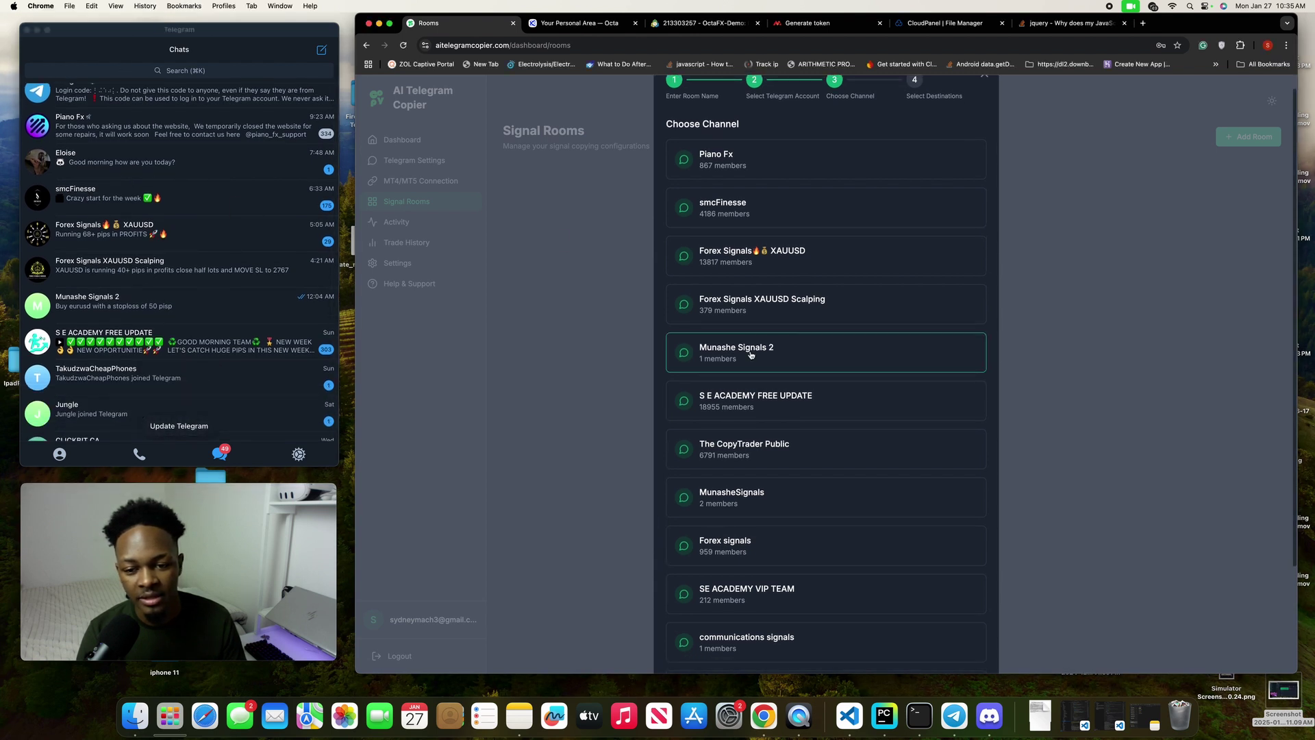
pyautogui.click(751, 354)
pyautogui.scroll(-3, 786, 356)
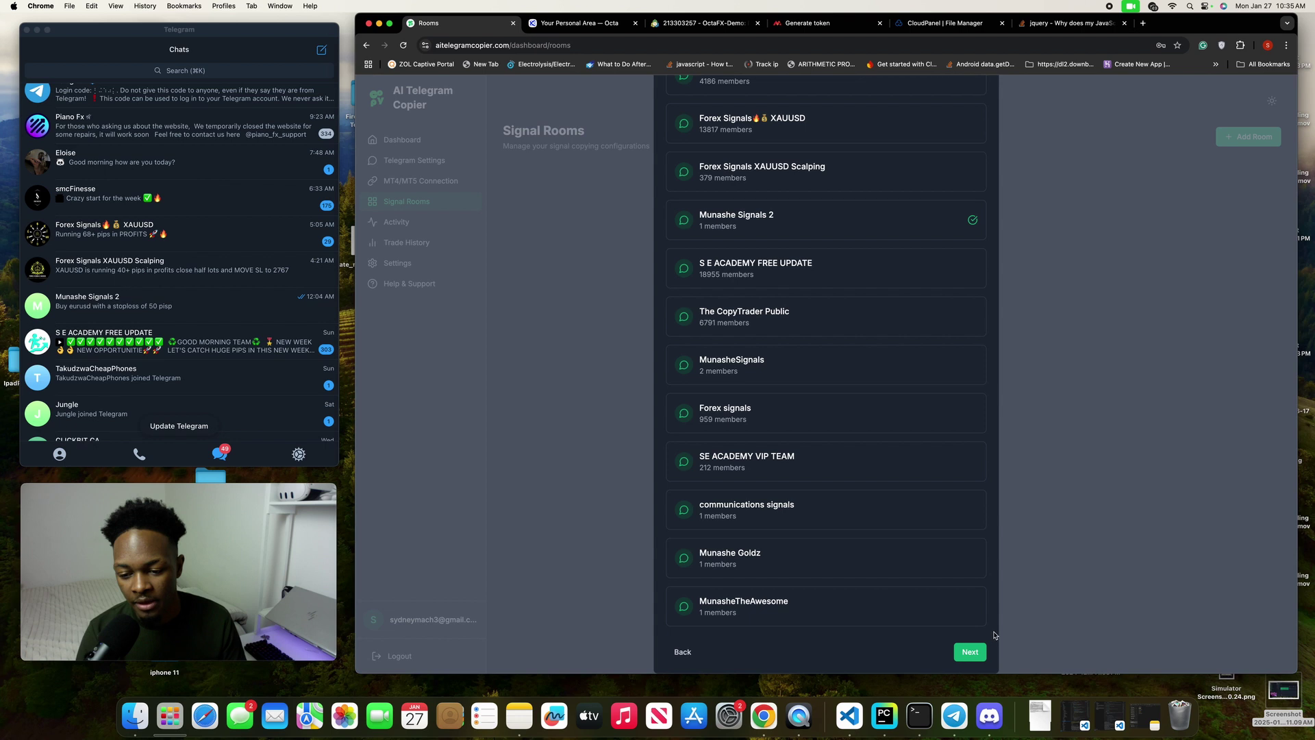
pyautogui.click(970, 651)
pyautogui.click(775, 396)
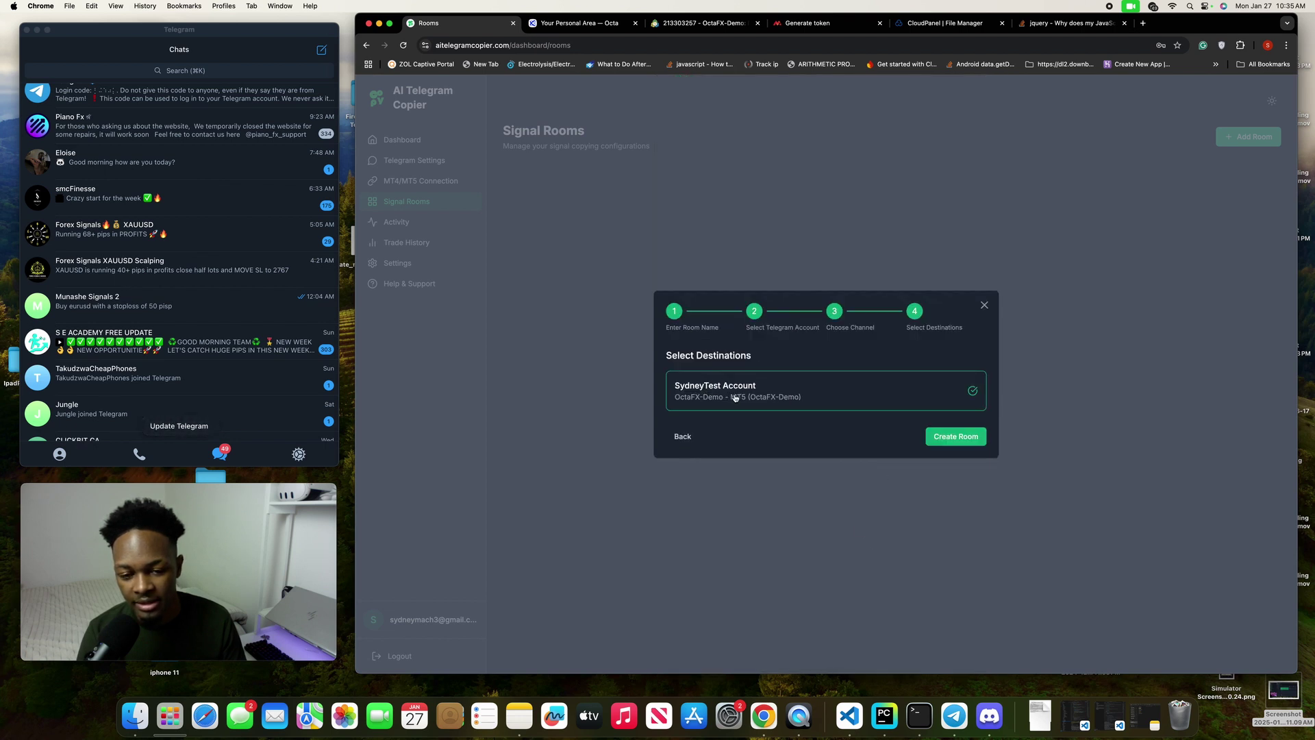
pyautogui.click(955, 436)
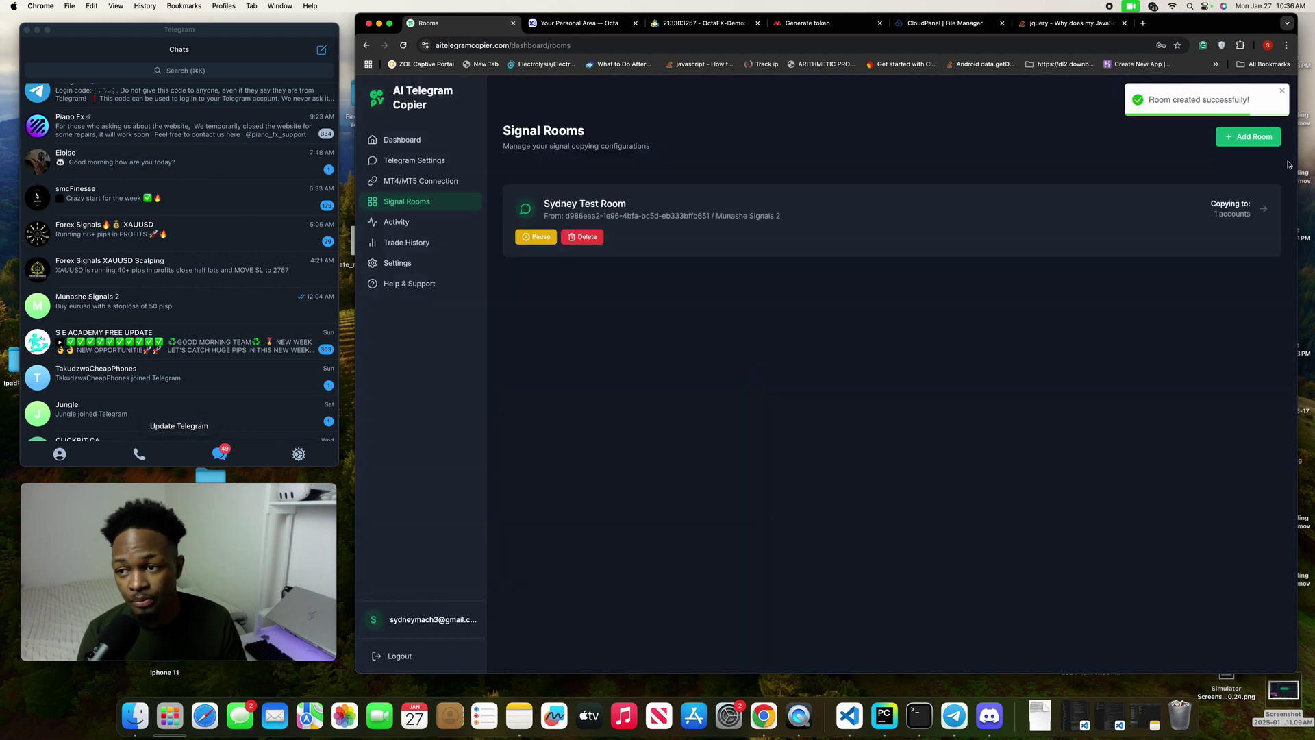
pyautogui.click(1281, 92)
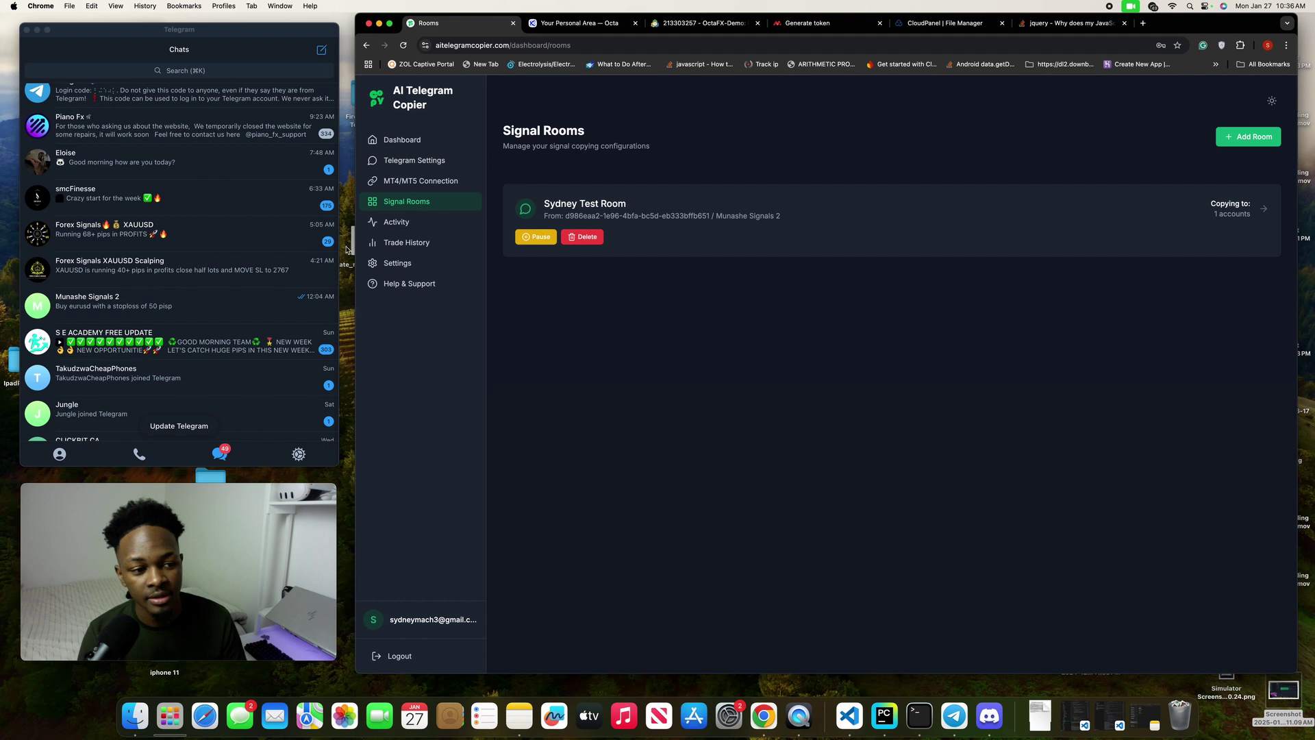
pyautogui.click(96, 303)
# - Post 'Buy eurusd' in the Munashe Signals 2 channel to open a EURUSD buy in MT5
pyautogui.click(96, 303)
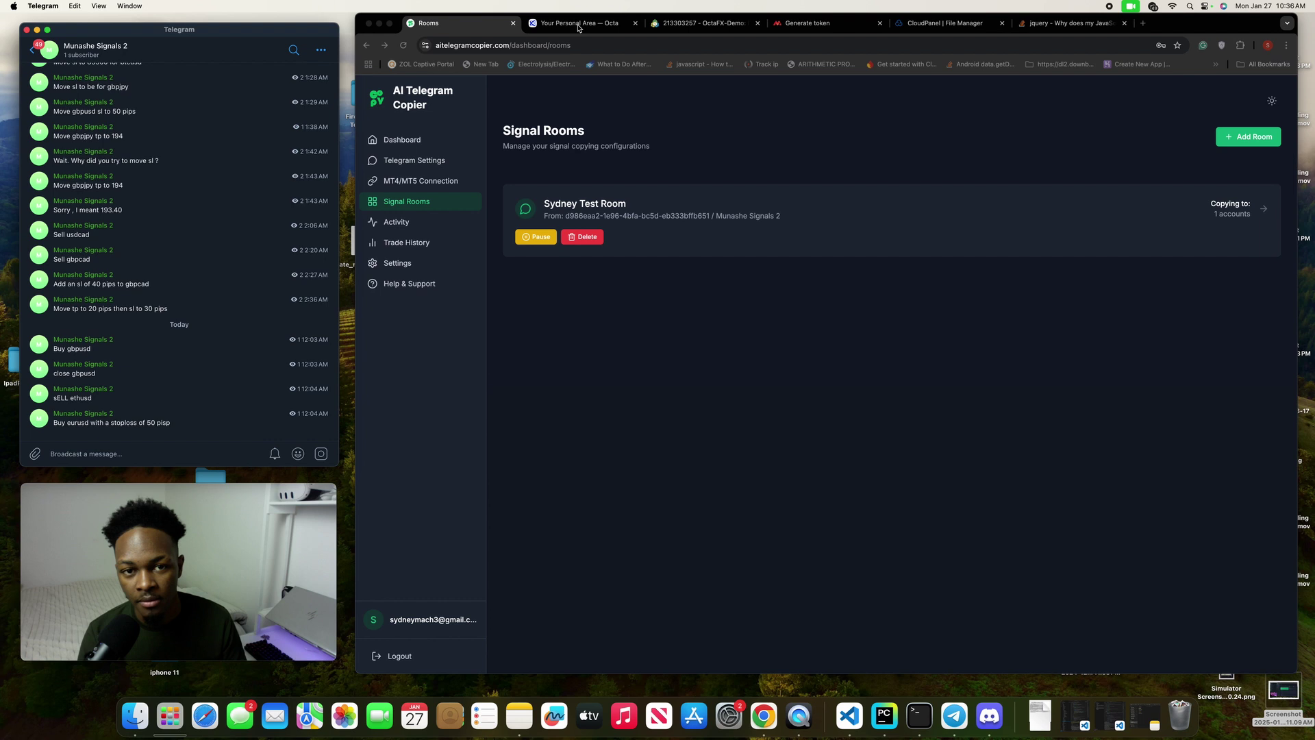
pyautogui.click(577, 24)
pyautogui.click(702, 23)
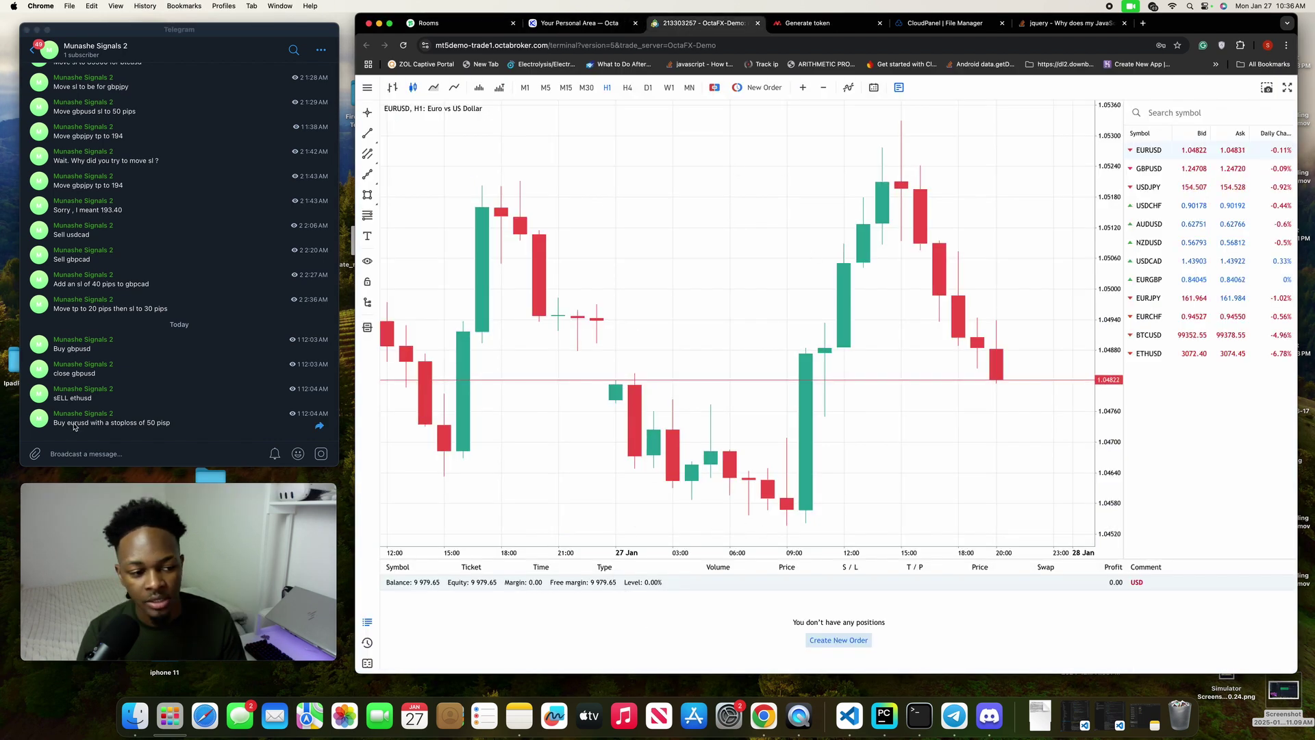
pyautogui.click(53, 454)
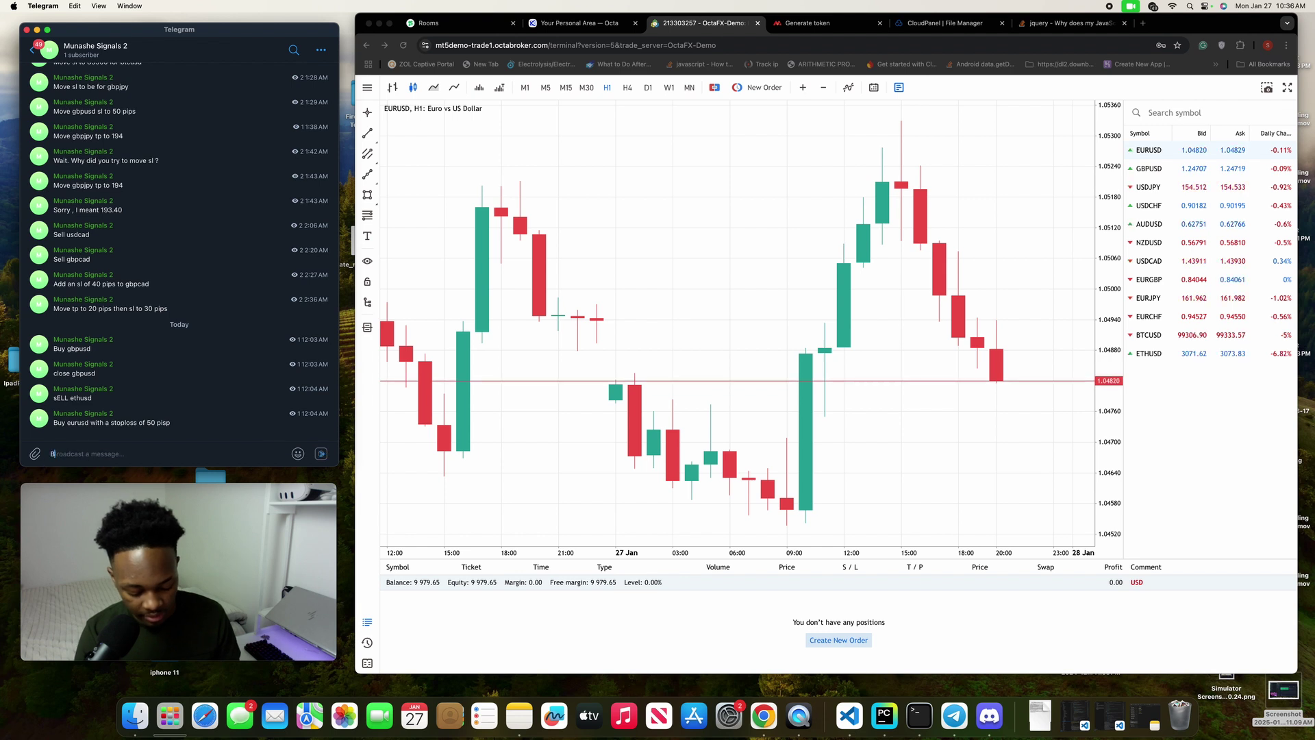
pyautogui.write('Buy e')
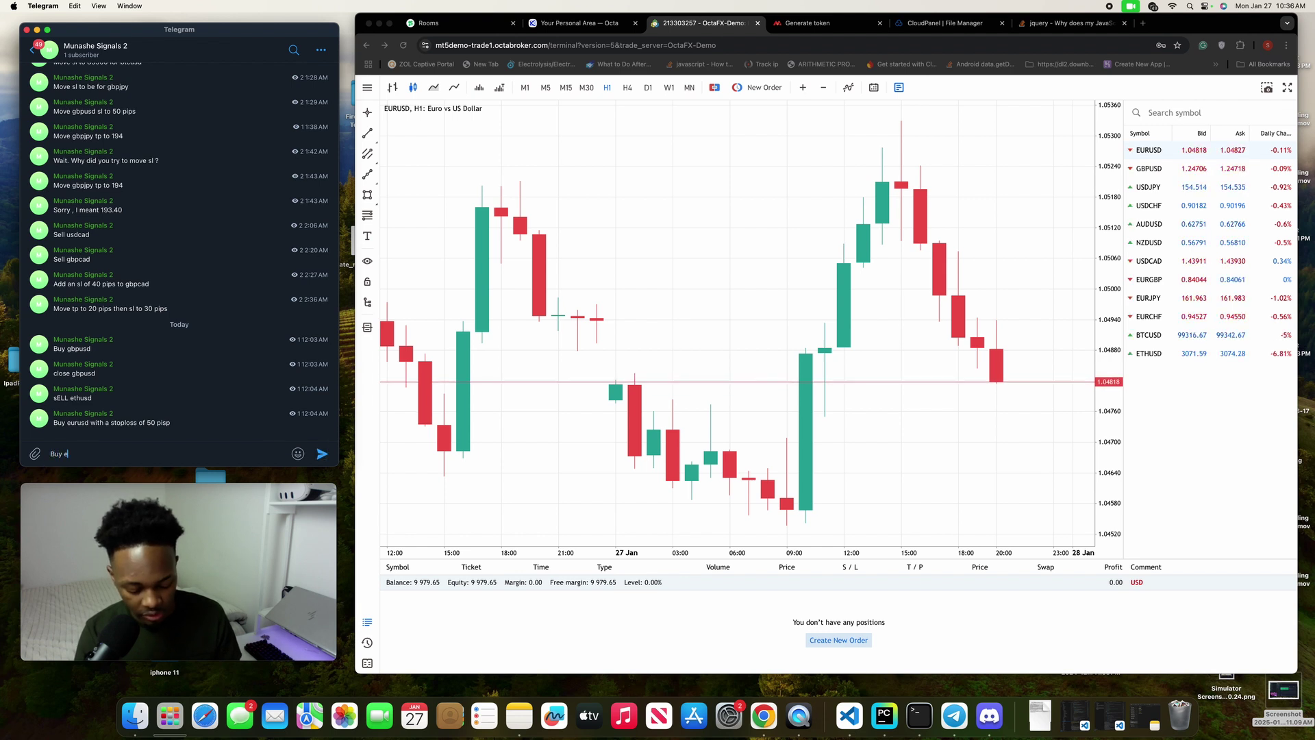
pyautogui.write('urusd')
pyautogui.press('Return')
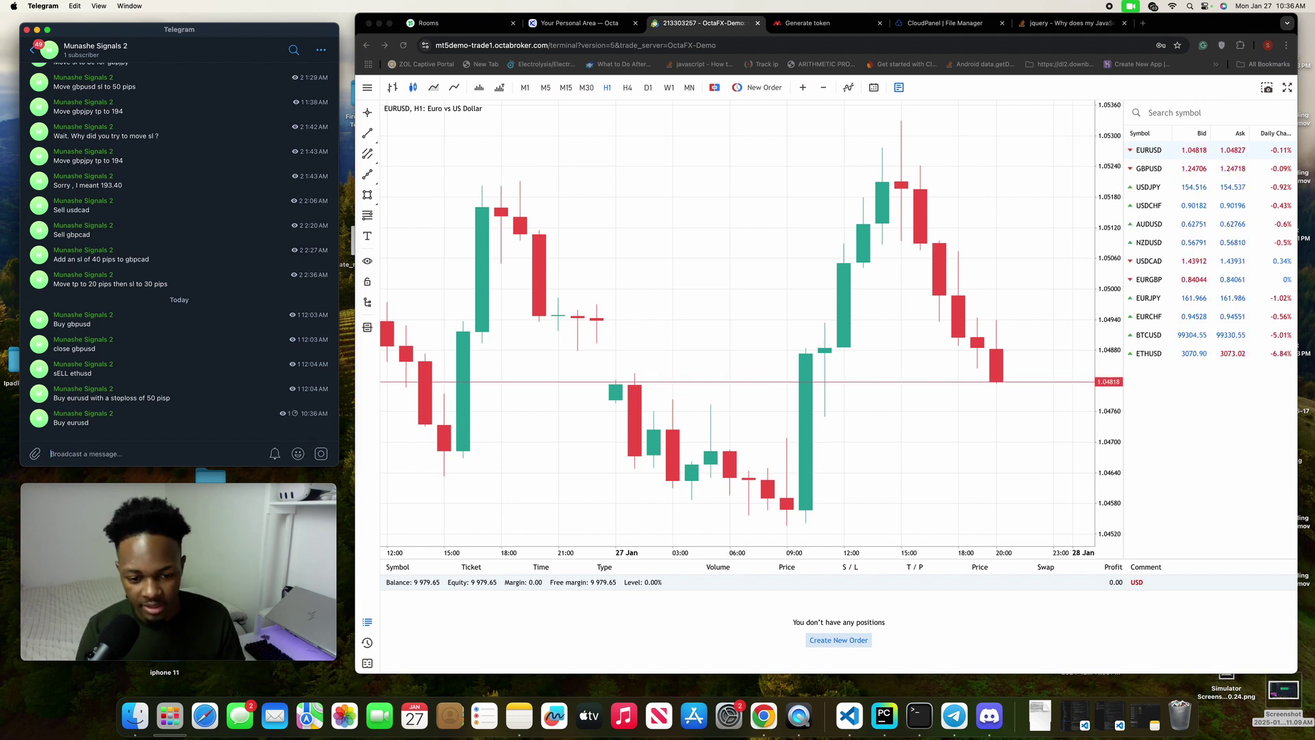
# - Post 'close eurusd' in the channel to close the EURUSD position
pyautogui.scroll(-1, 115, 387)
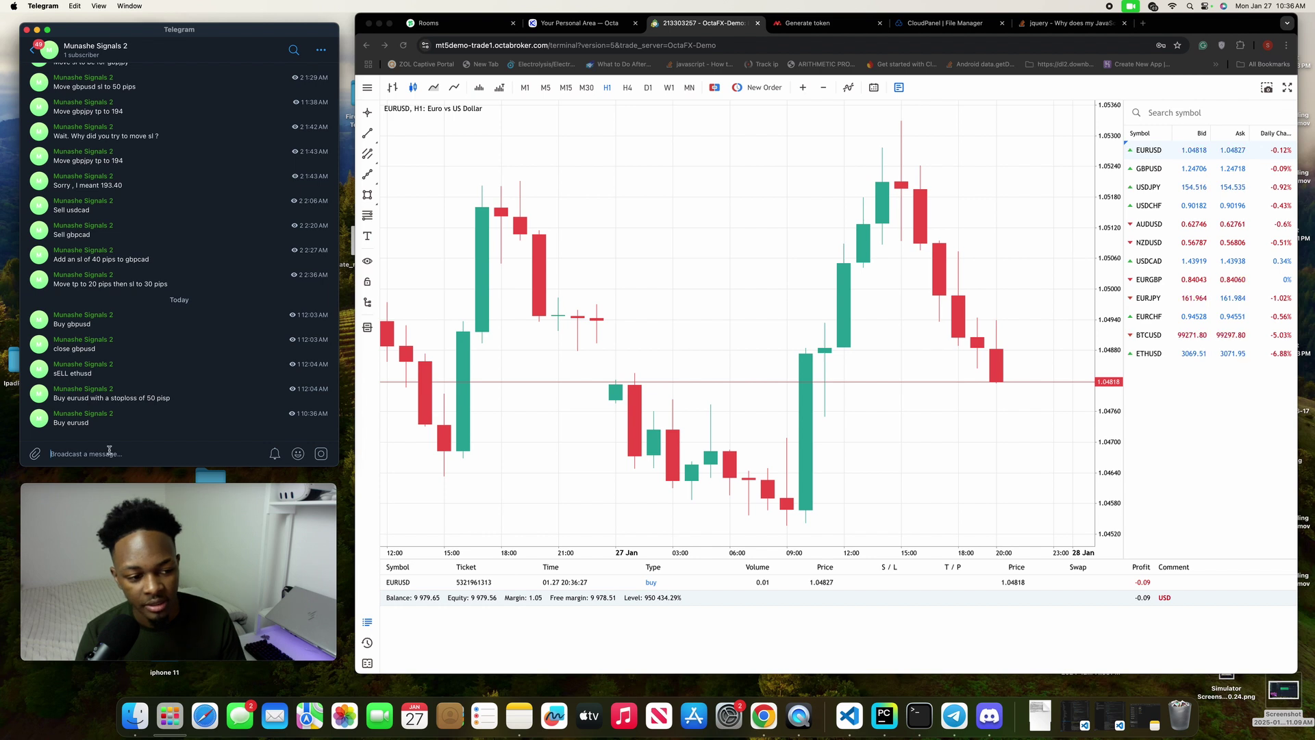
pyautogui.write('close eu')
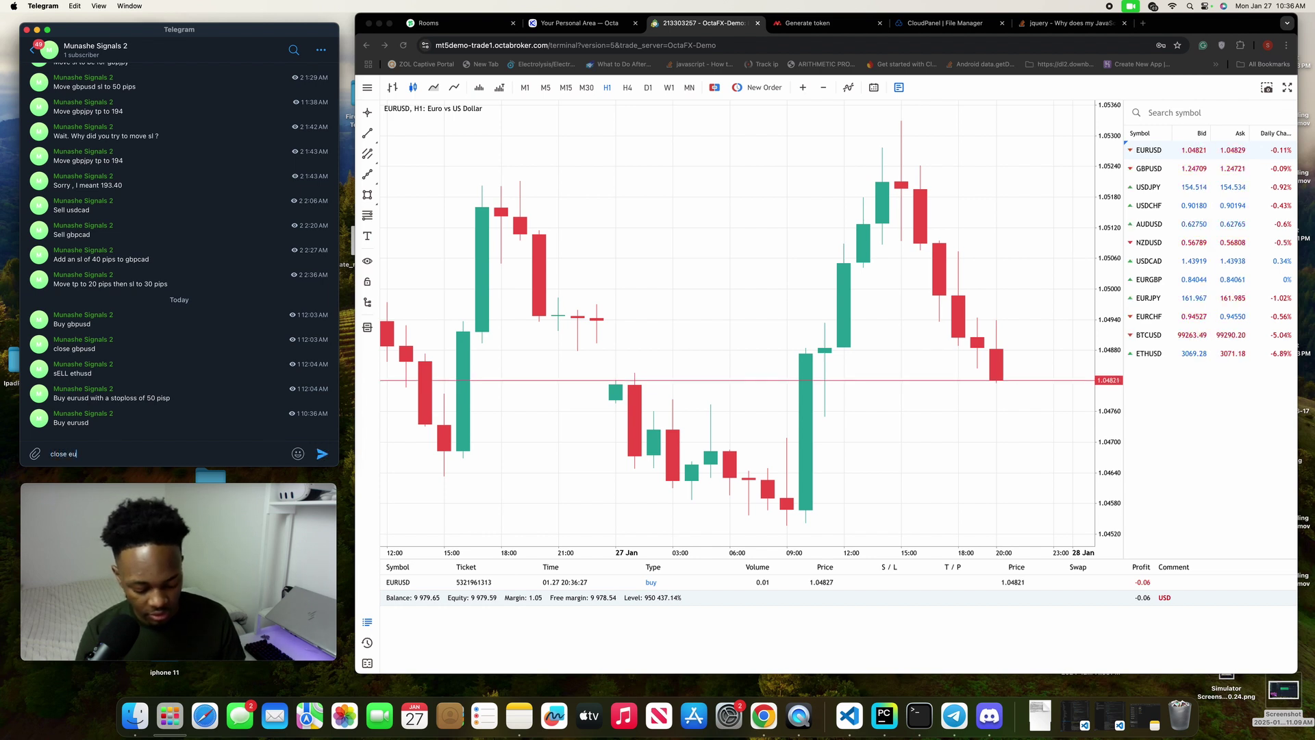
pyautogui.write('rusd')
pyautogui.press('Return')
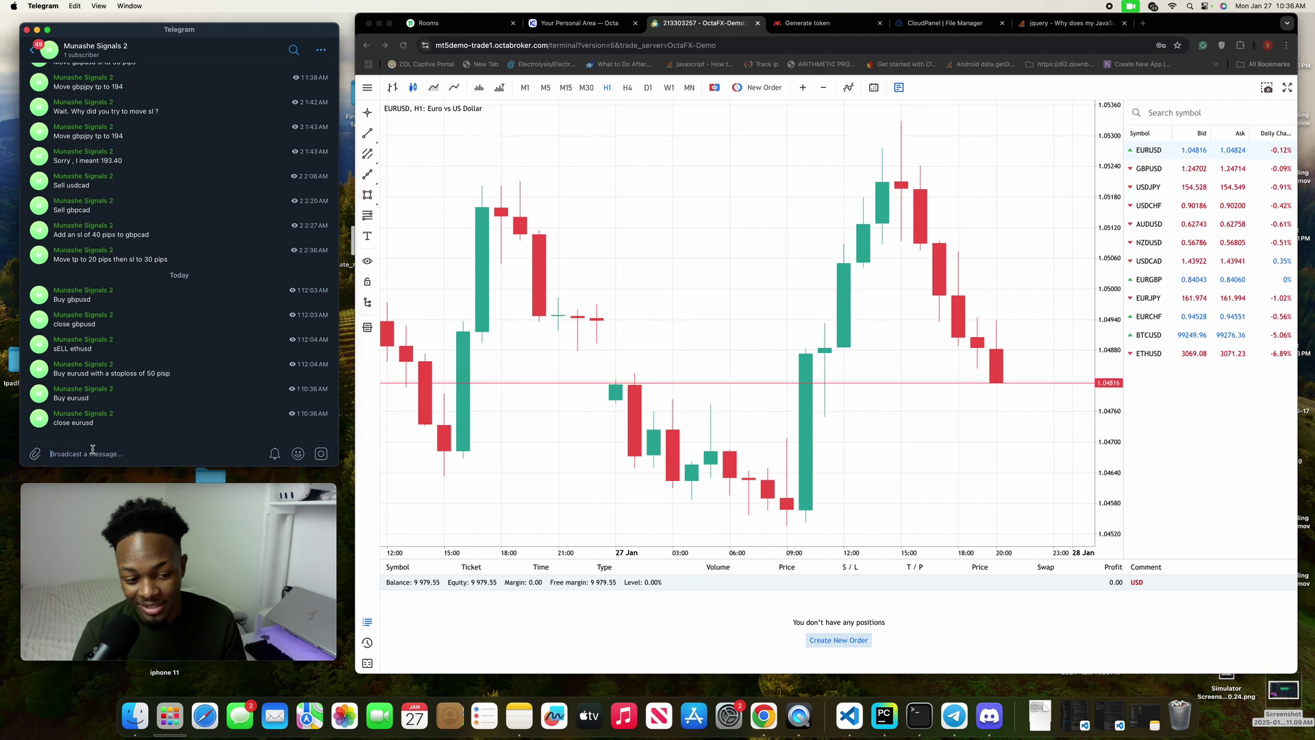
# - Post 'buy eurusd and gbpusd' in the Telegram channel, then the follow-up 'close both of them' signal
pyautogui.write('buy eurusd and gbpusd')
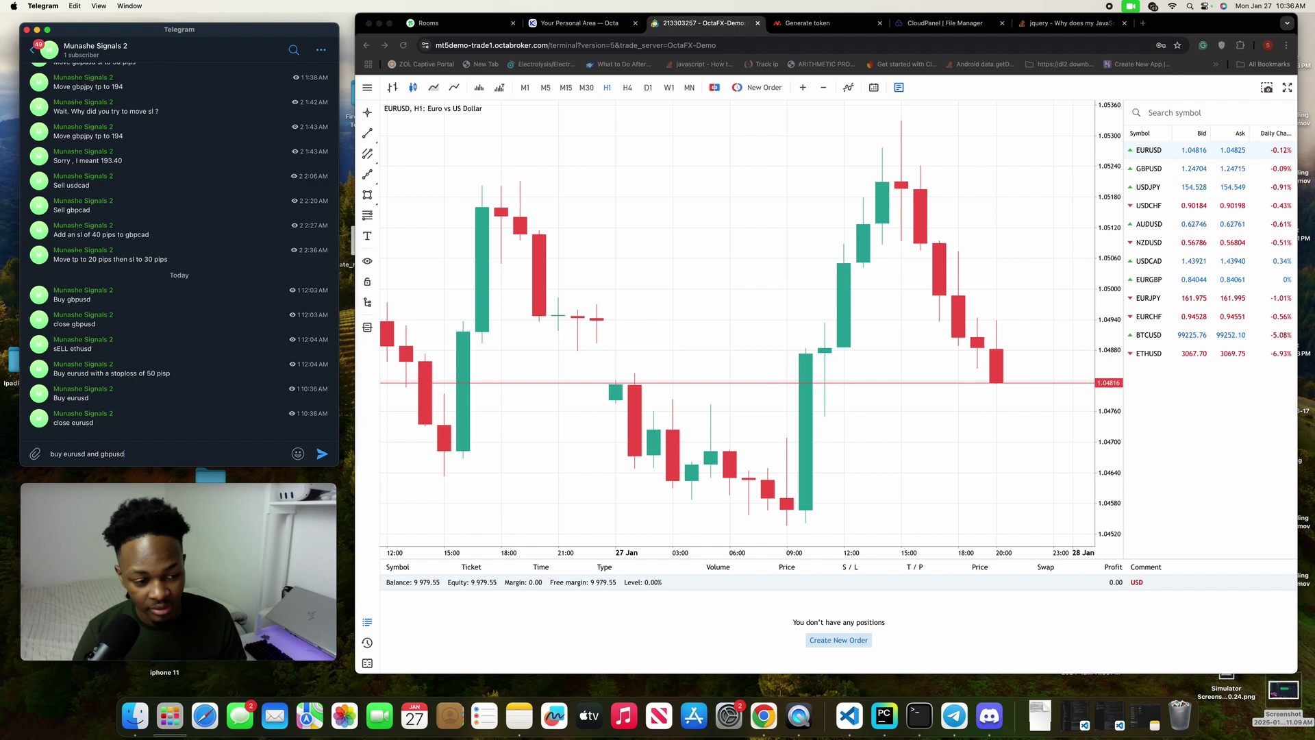
pyautogui.press('Return')
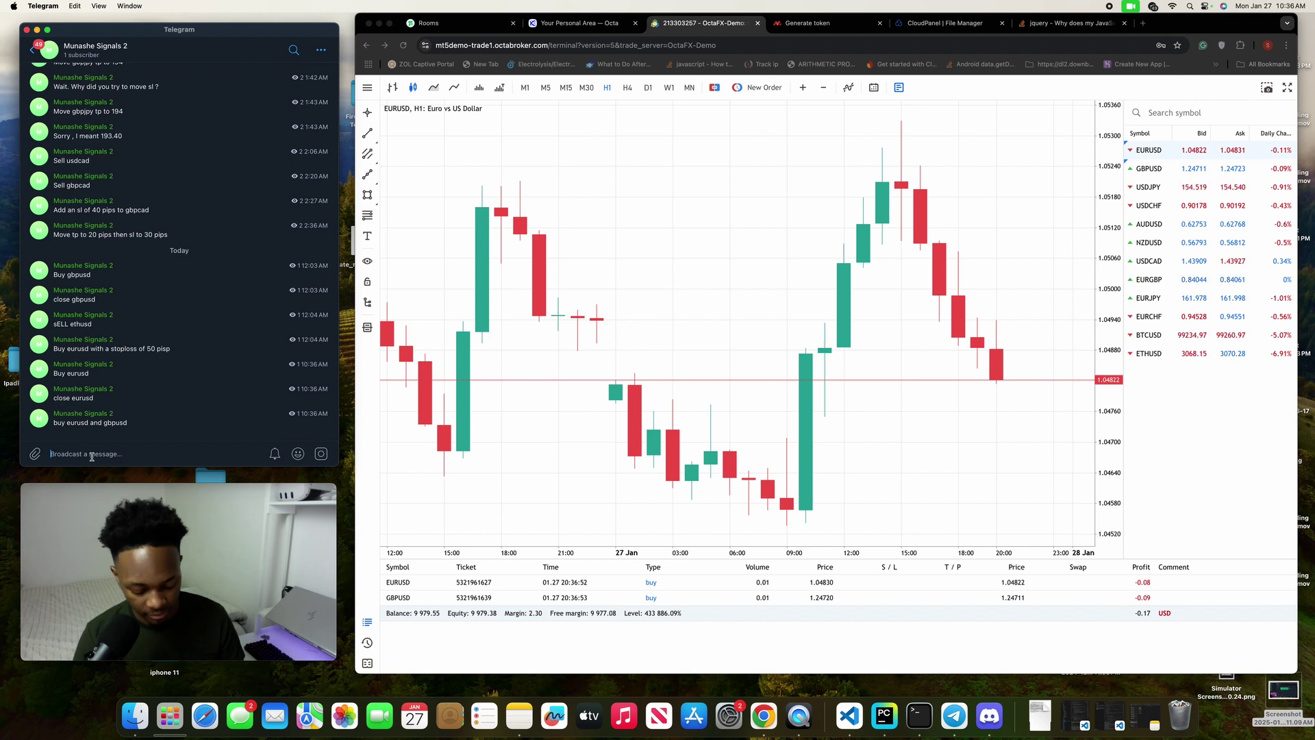
pyautogui.write('close both of them')
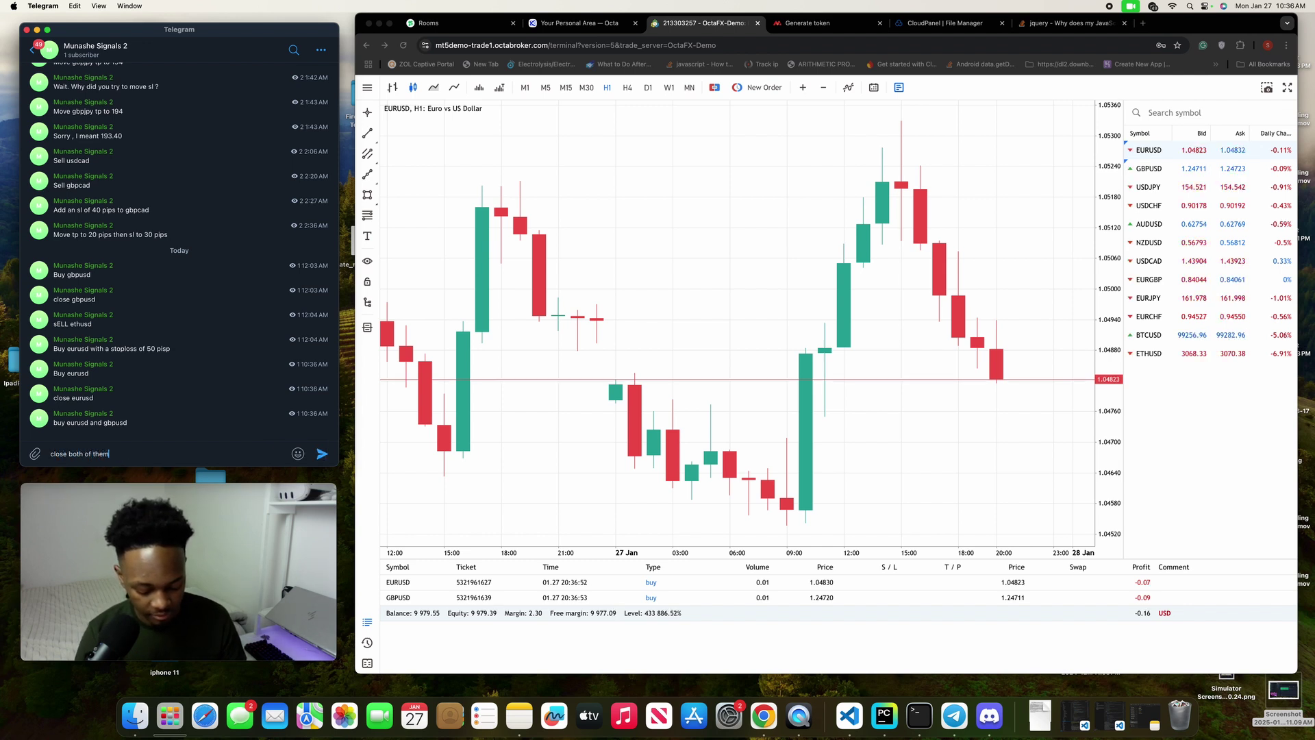
pyautogui.press('Return')
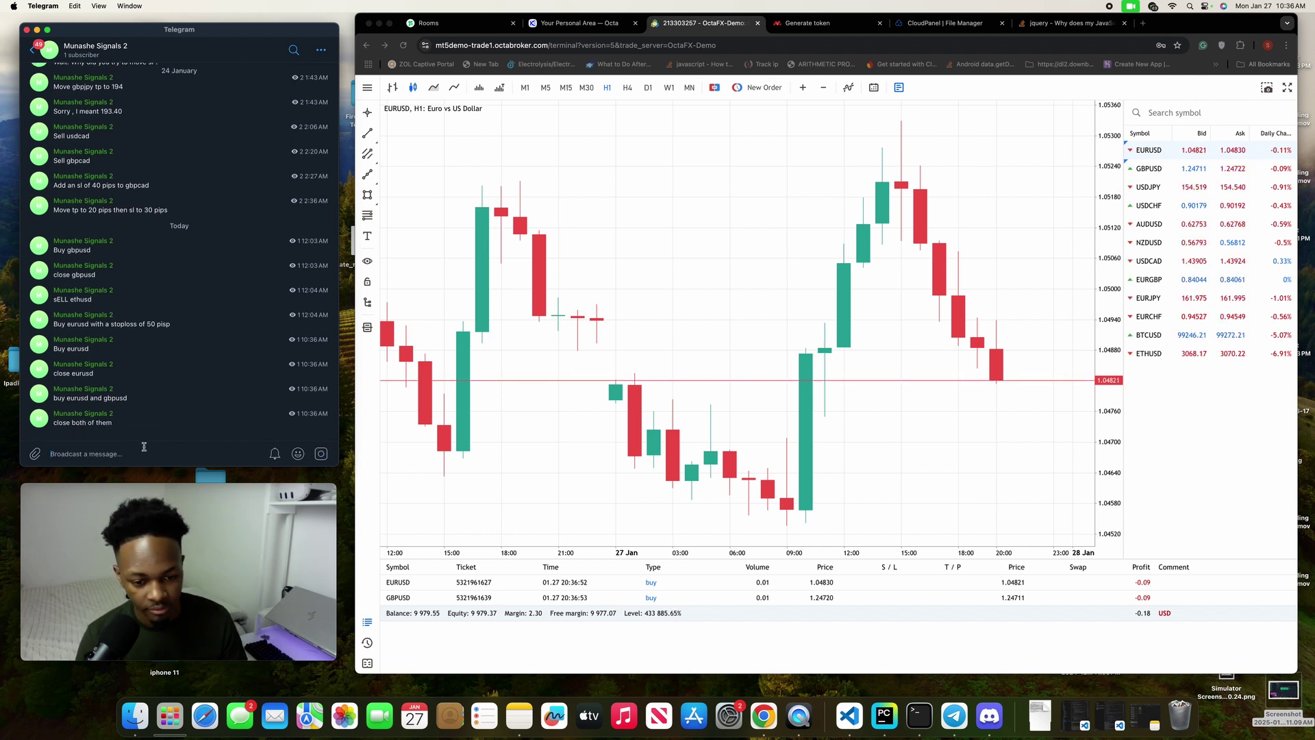